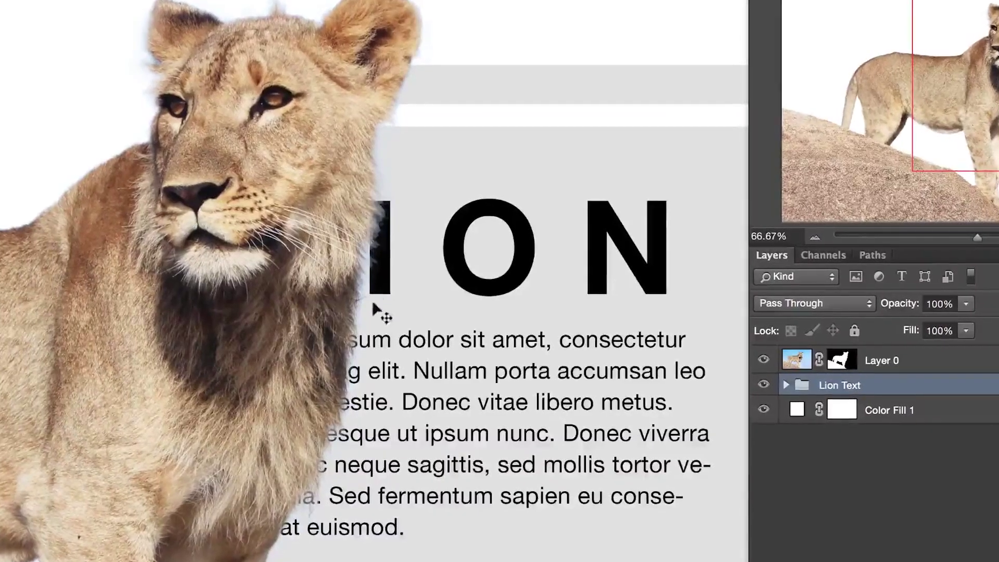
Step: Drag the LION text group about 0.3 in right and 0.47 in down
drag(405, 362, 438, 473)
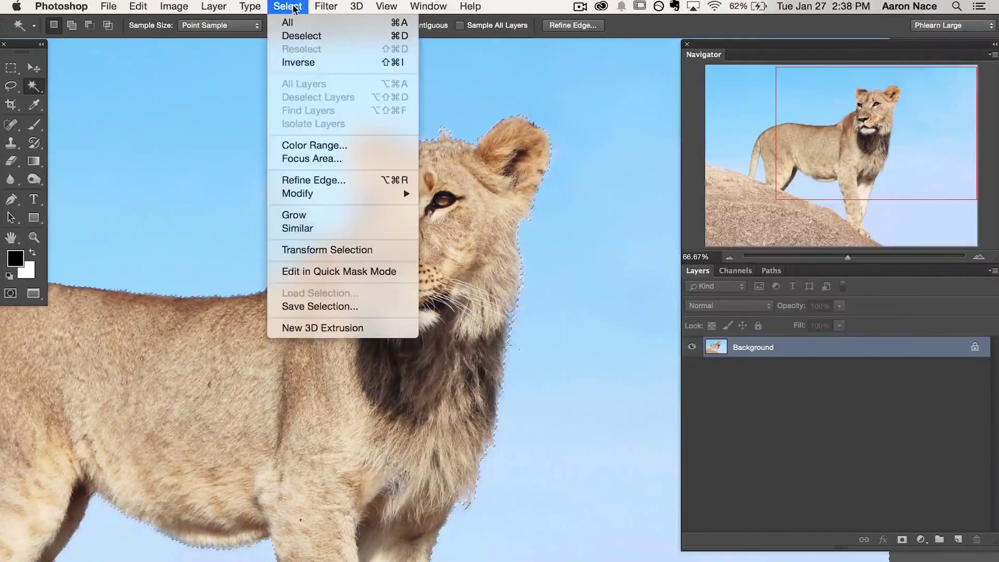
Step: Open Refine Edge for the selection and preview it in Overlay, then On Black view
click(335, 179)
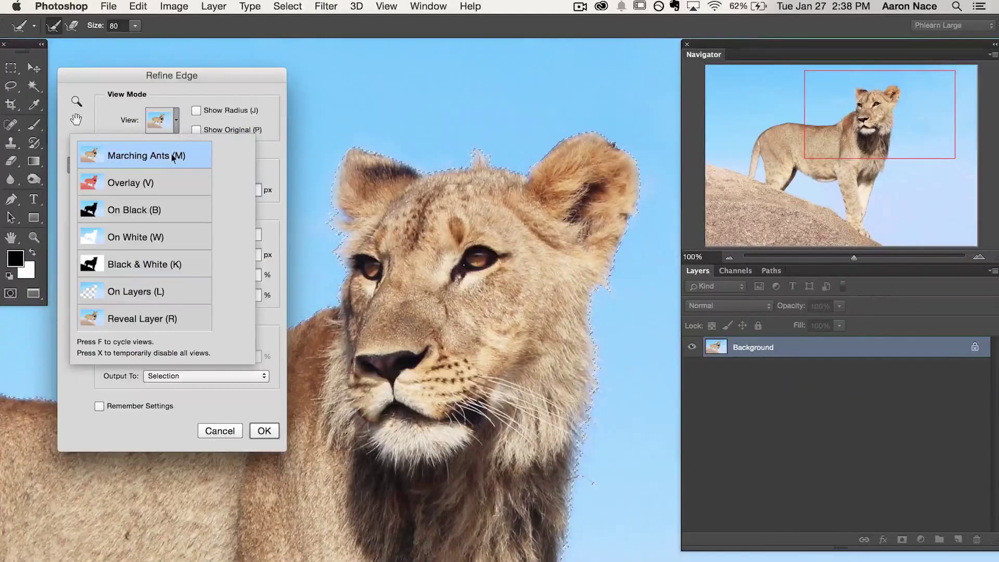
click(148, 188)
click(177, 121)
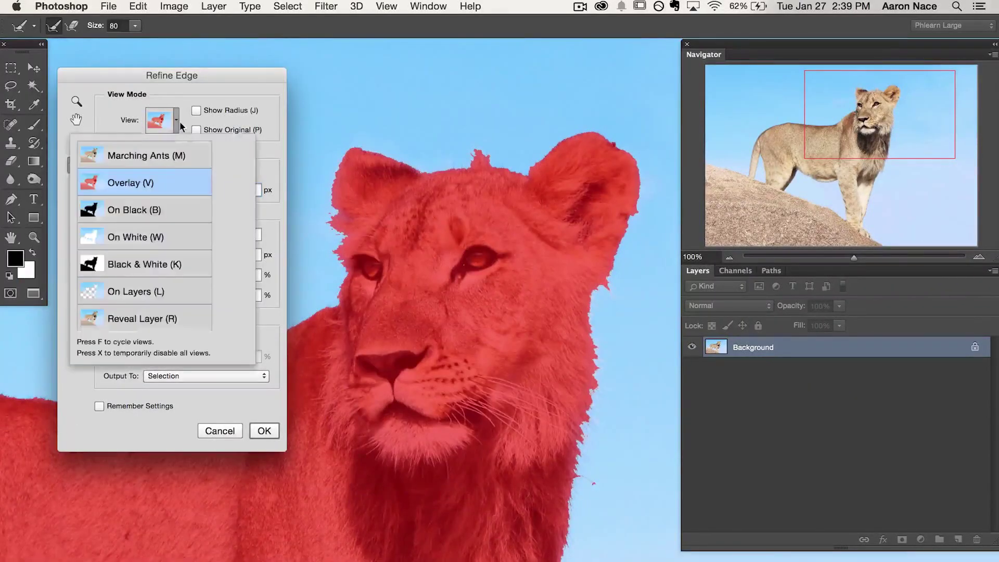
click(158, 217)
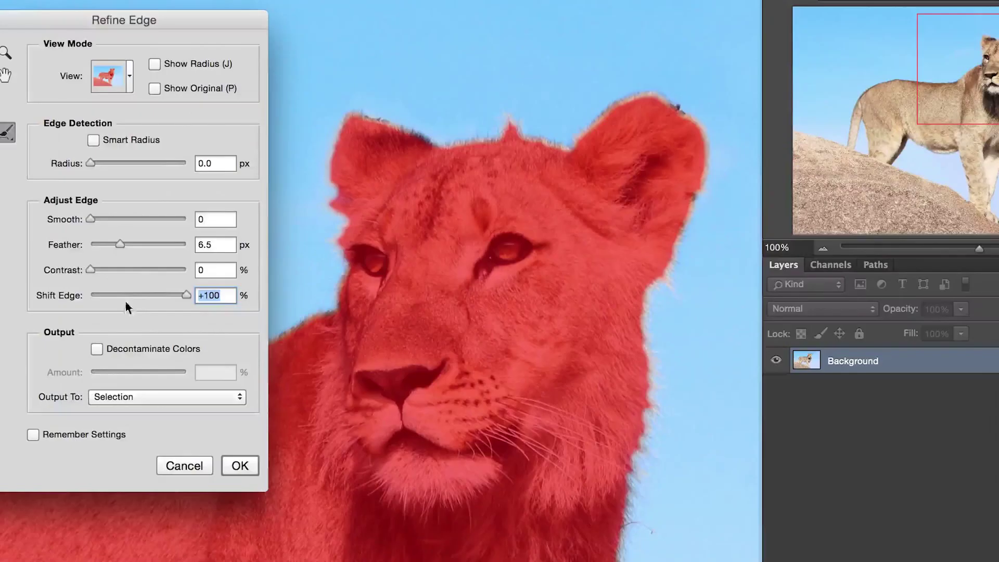
Step: Adjust Shift Edge, refine the mask edge along the lion's head, and move the LION text right
drag(125, 301, 155, 298)
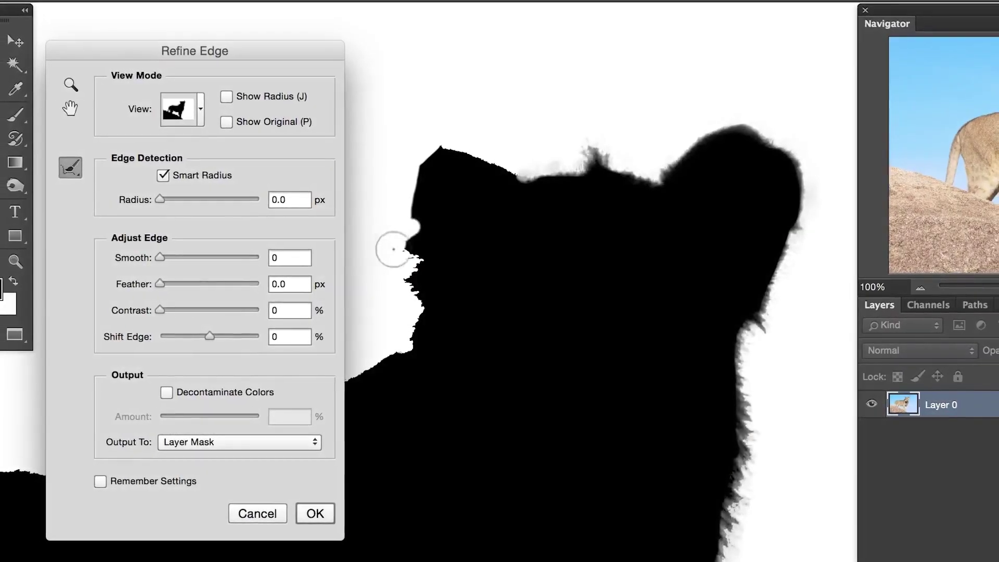
mouse_move(409, 287)
mouse_down()
mouse_move(416, 332)
mouse_move(390, 358)
mouse_up()
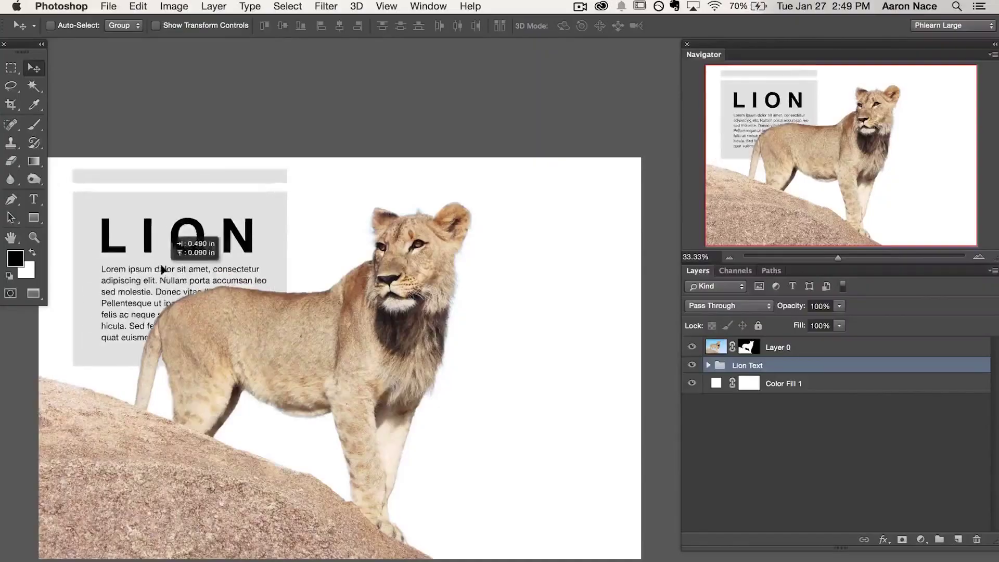
drag(163, 270, 468, 348)
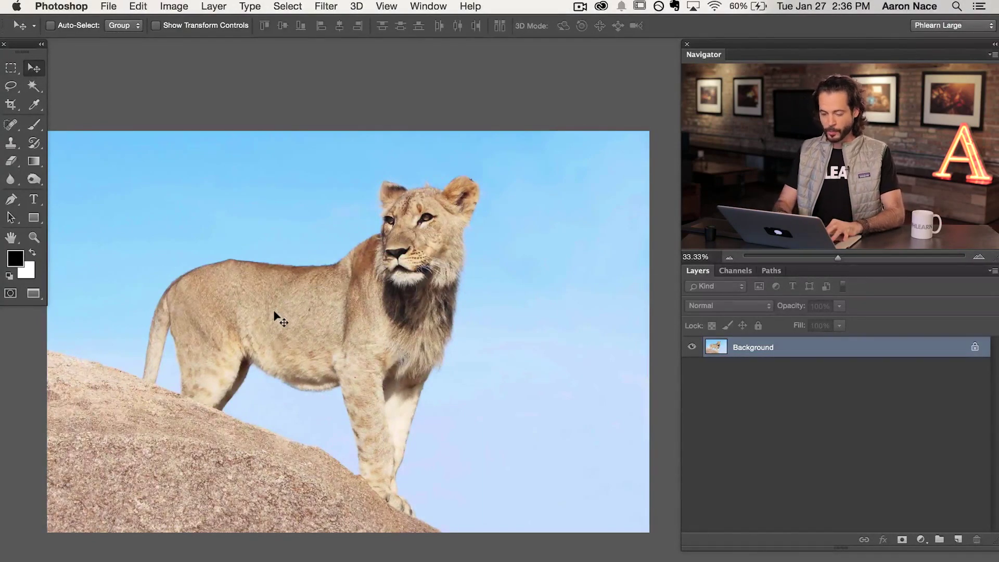
key(super+equal)
key(super+equal)
key(super+equal)
key(super+equal)
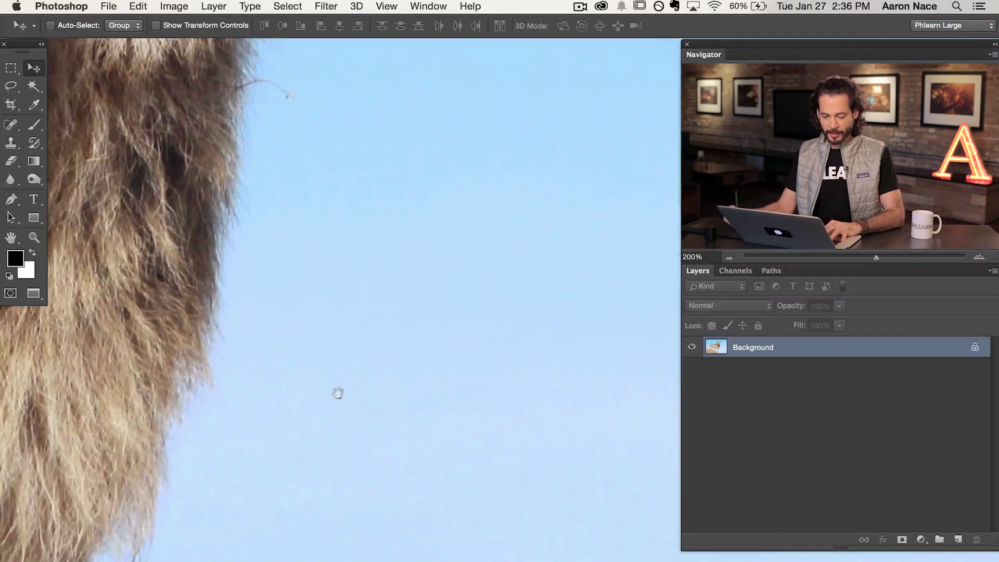
scroll(374, 375, left, 5)
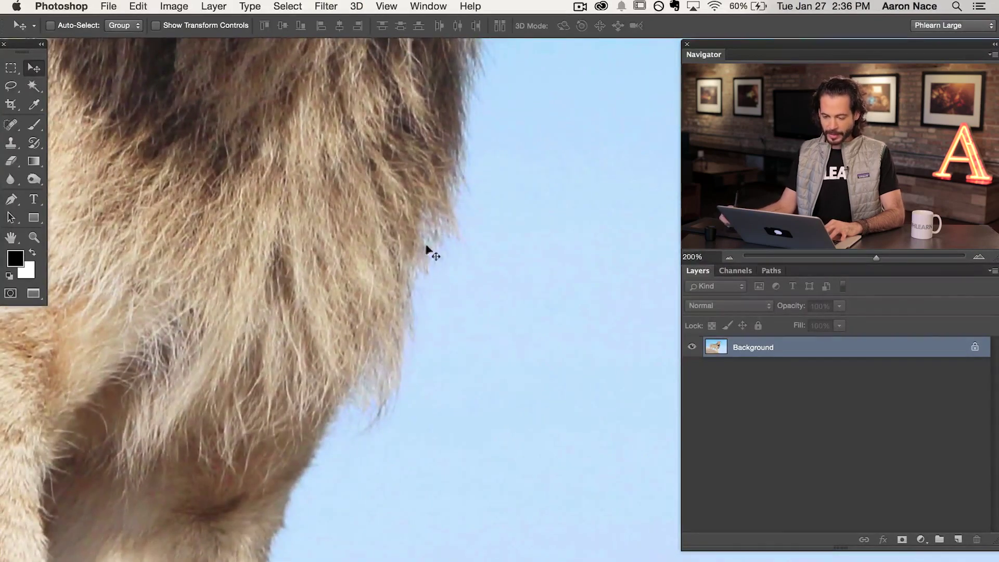
scroll(384, 368, down, 5)
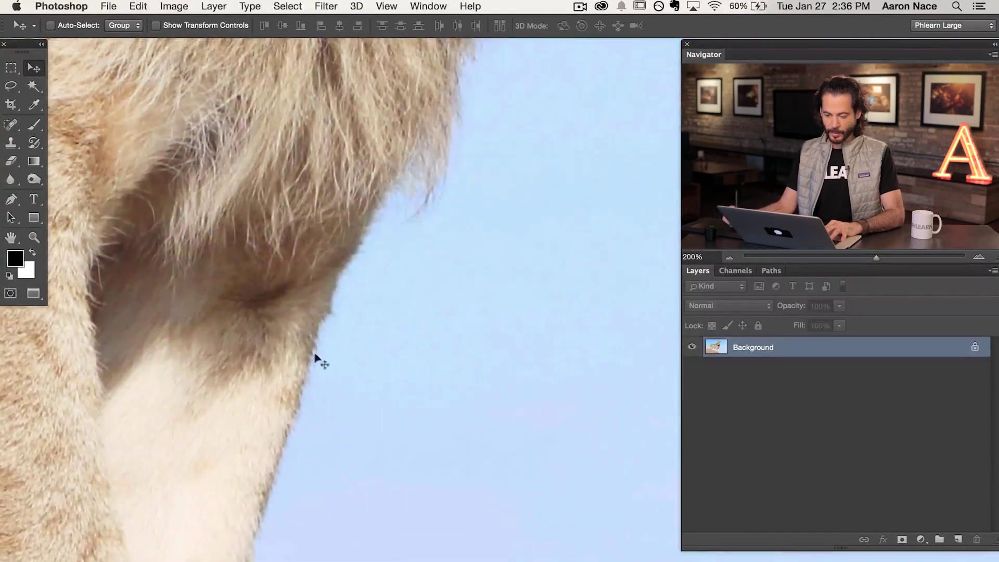
drag(380, 237, 368, 407)
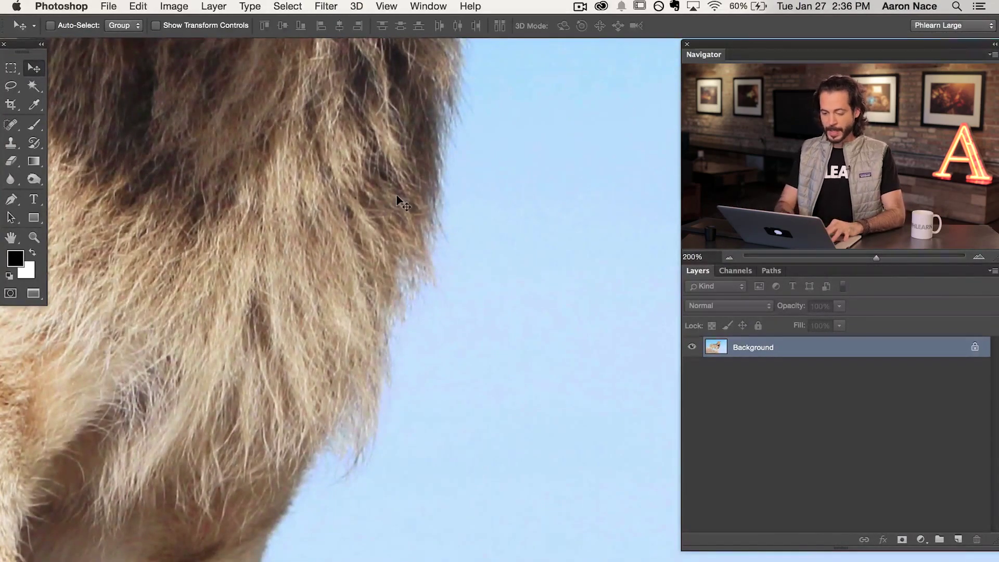
key(super+minus)
key(super+minus)
key(super+minus)
key(super+minus)
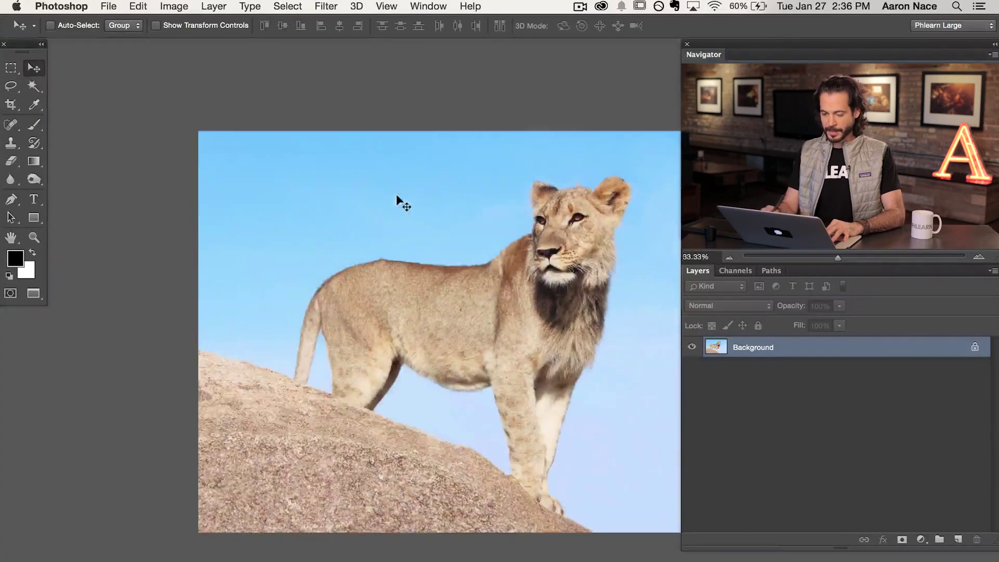
scroll(379, 301, right, 5)
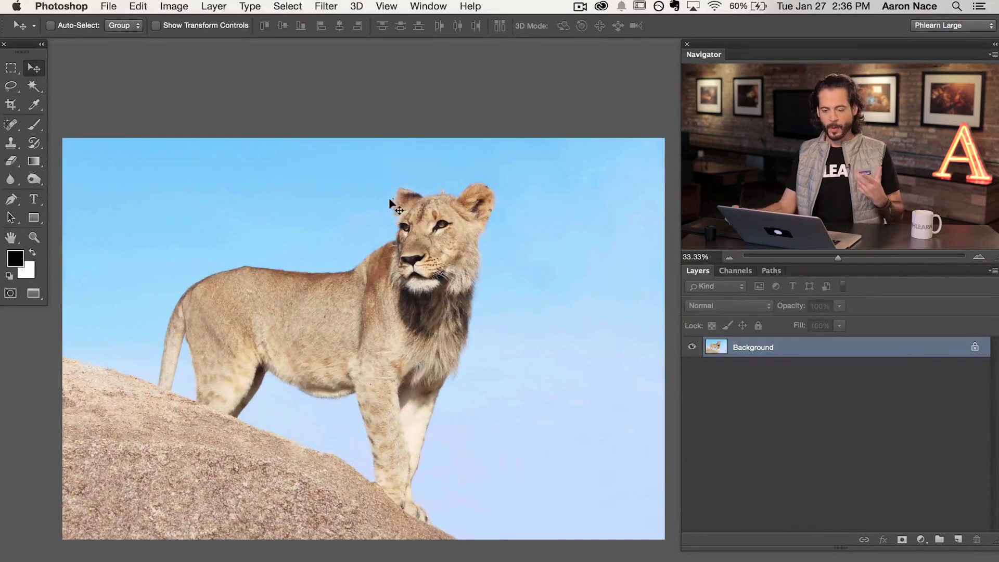
Step: Magic Wand-select the blue sky plus the missed top patches, then turn it into a layer mask
click(39, 89)
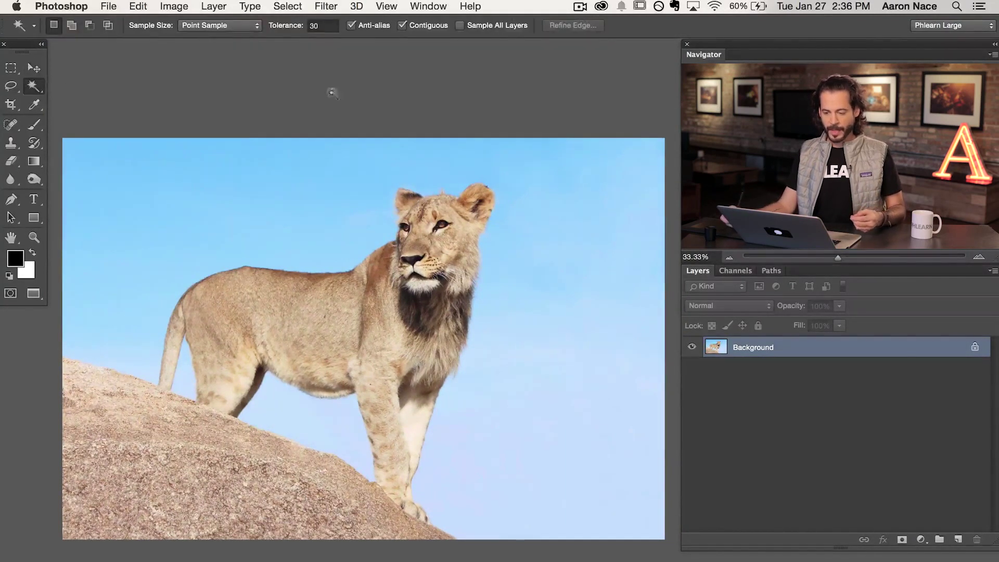
click(305, 216)
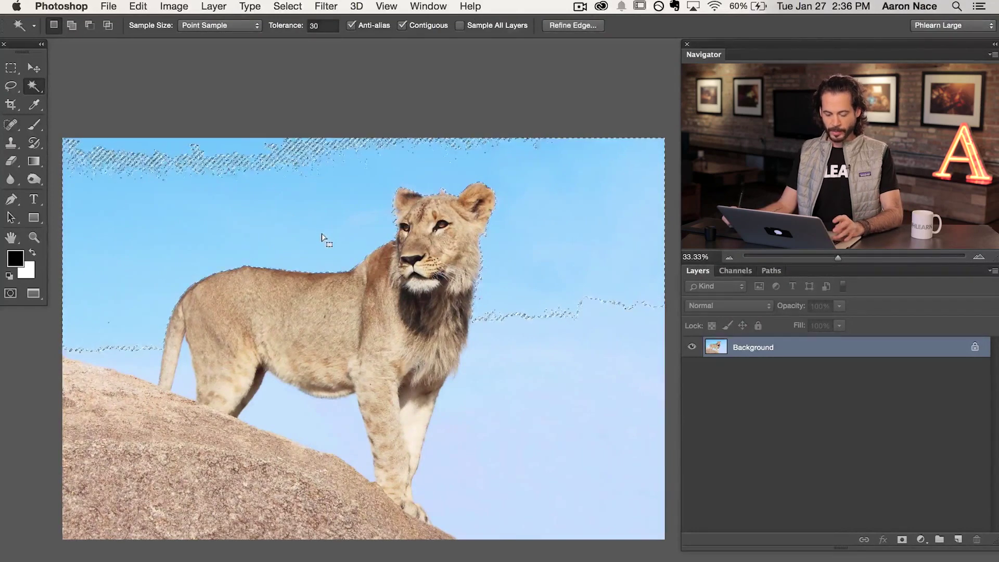
shift+click(243, 154)
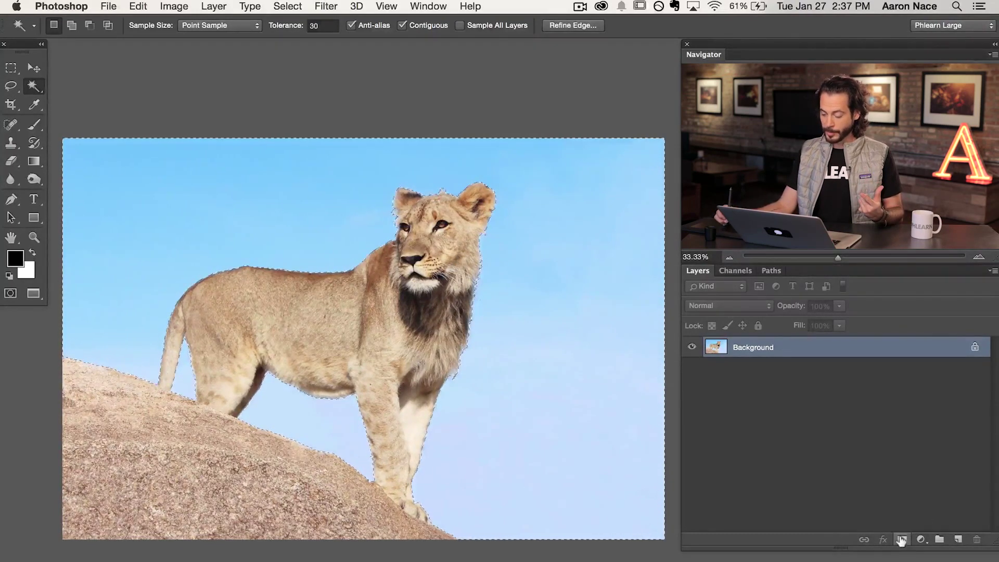
click(901, 540)
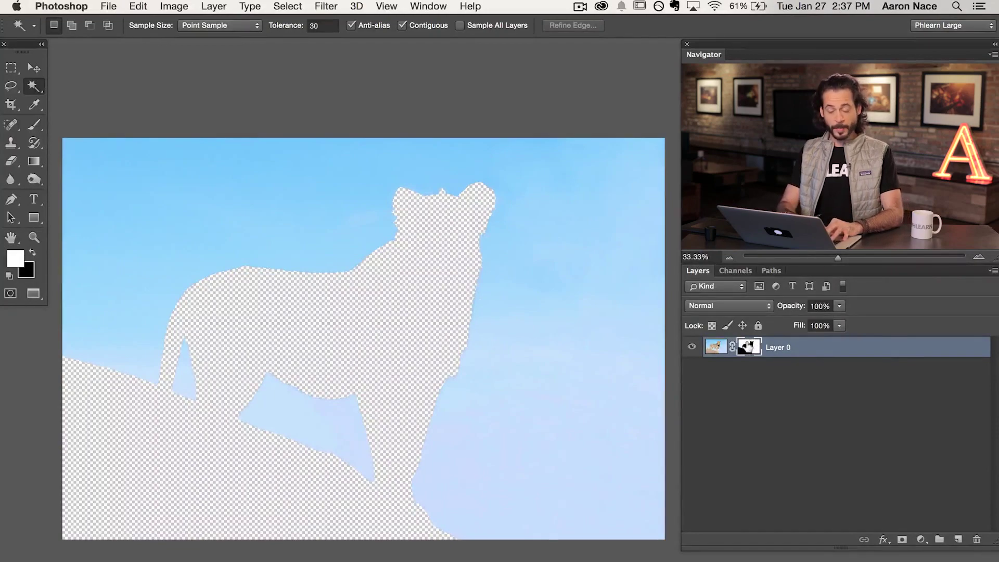
Step: Invert Layer 0's mask with Cmd+I so the lion shows, and zoom in to check the mane's edge
key(super+i)
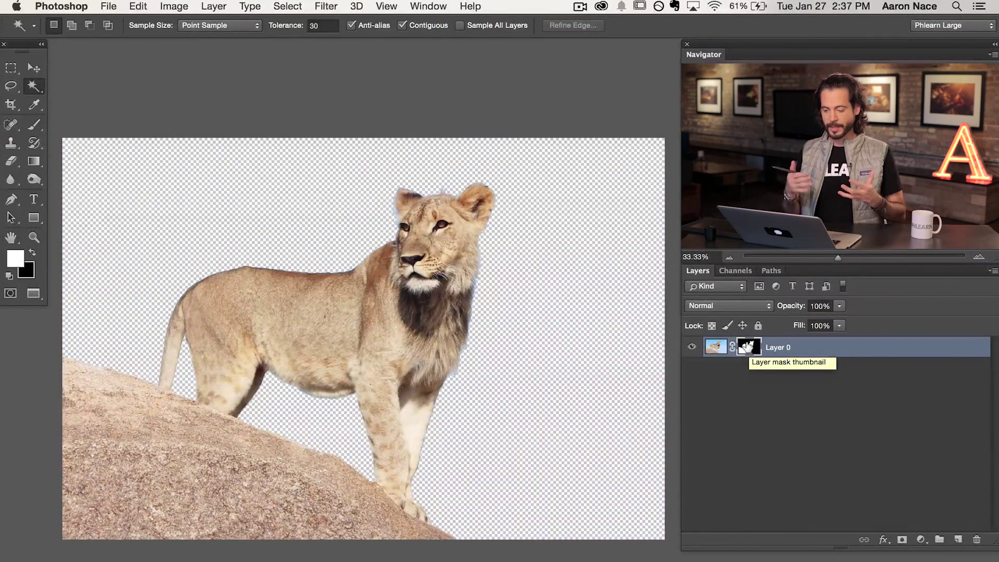
key(super+equal)
key(super+equal)
key(super+equal)
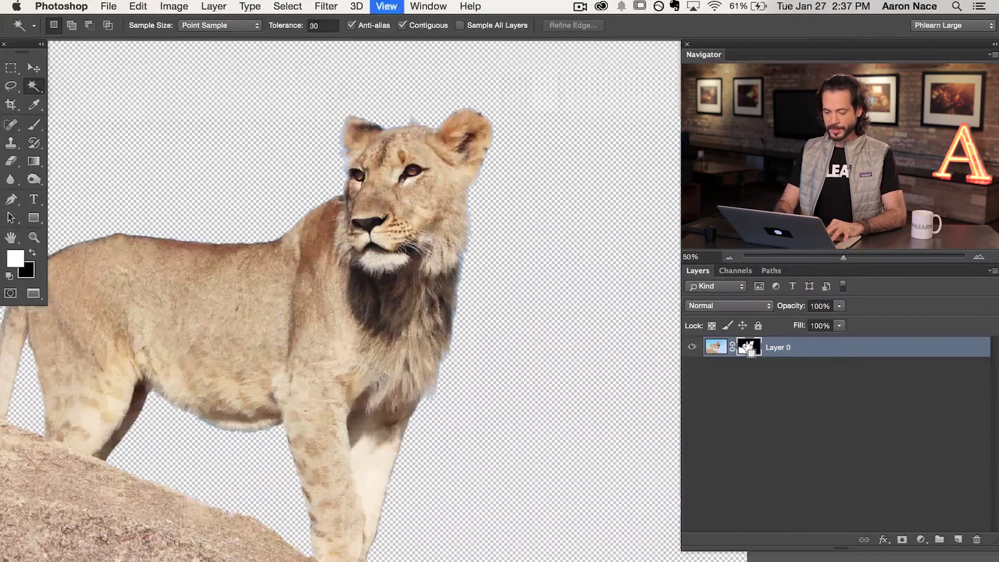
key(super+equal)
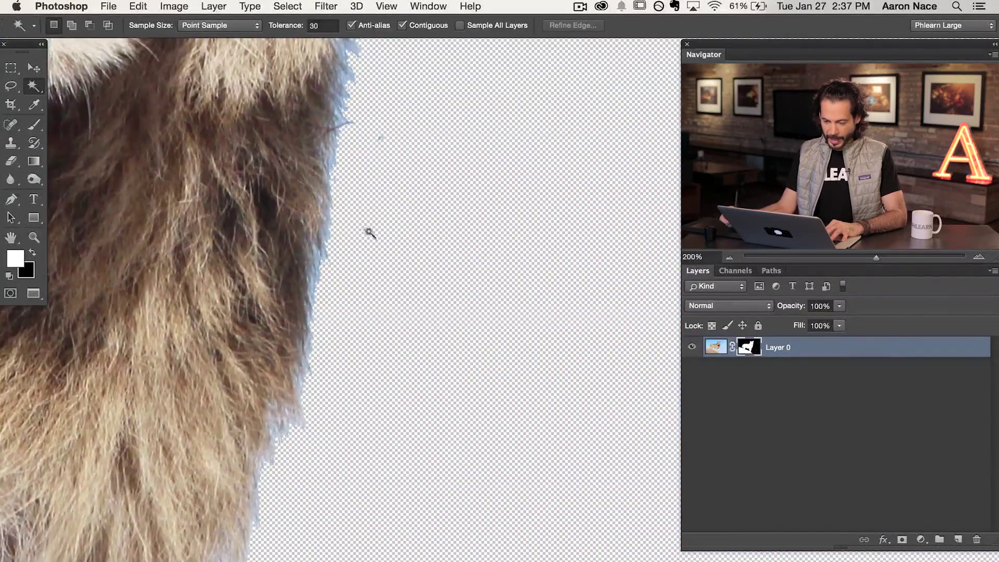
key(super+minus)
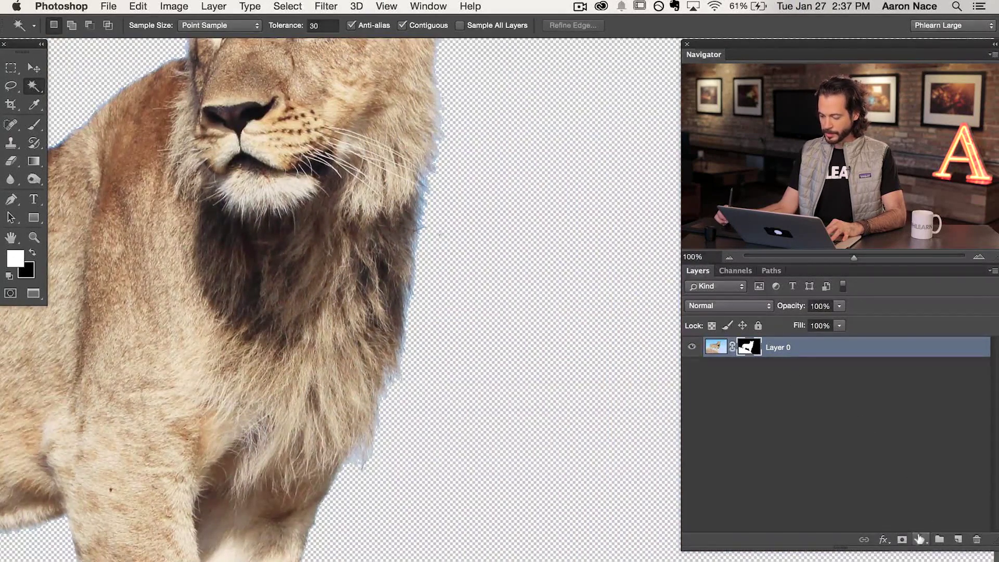
click(920, 539)
Step: Add a white Solid Color fill layer and move it below the lion layer
click(921, 551)
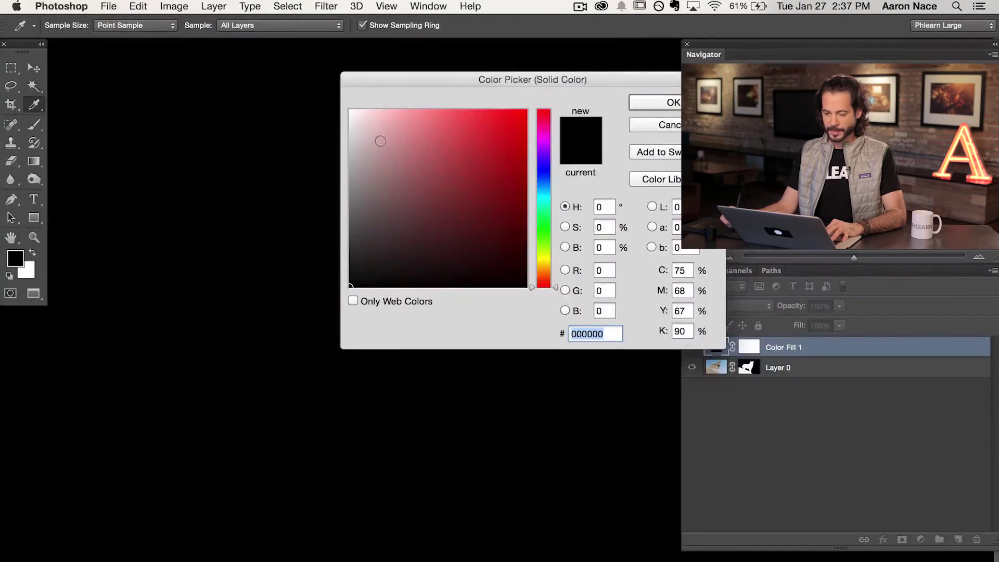
drag(381, 141, 348, 108)
key(Return)
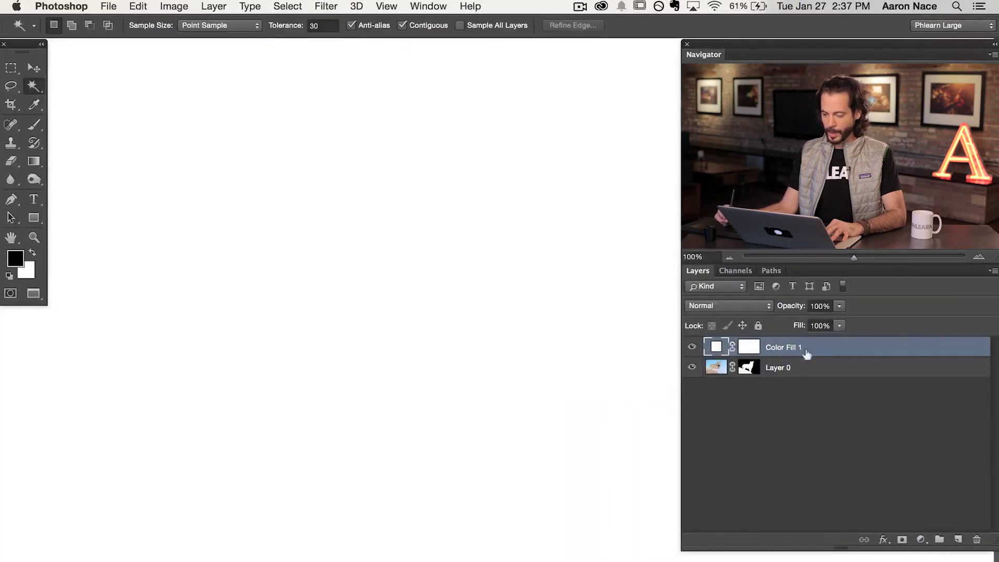
drag(828, 343, 844, 388)
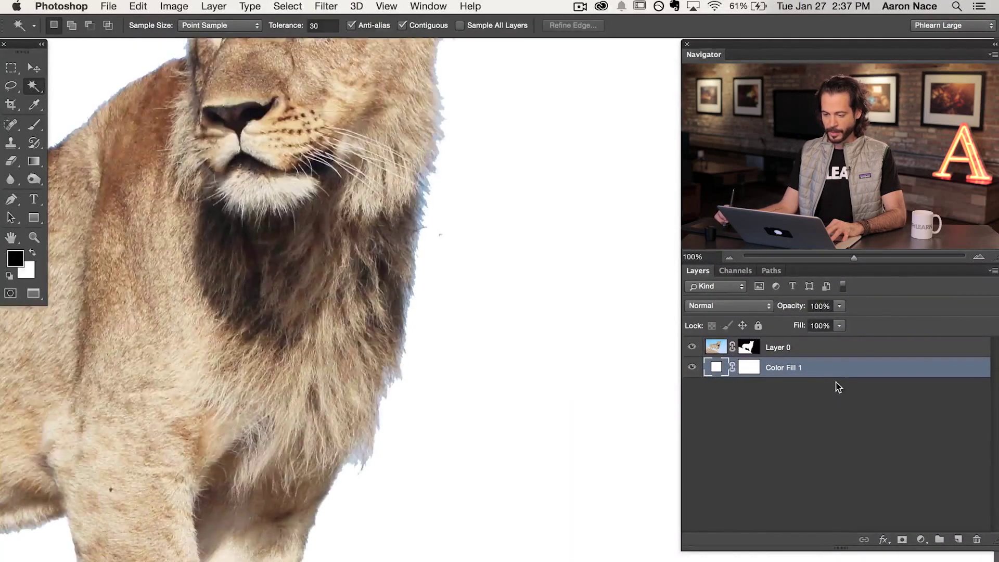
scroll(455, 314, down, 3)
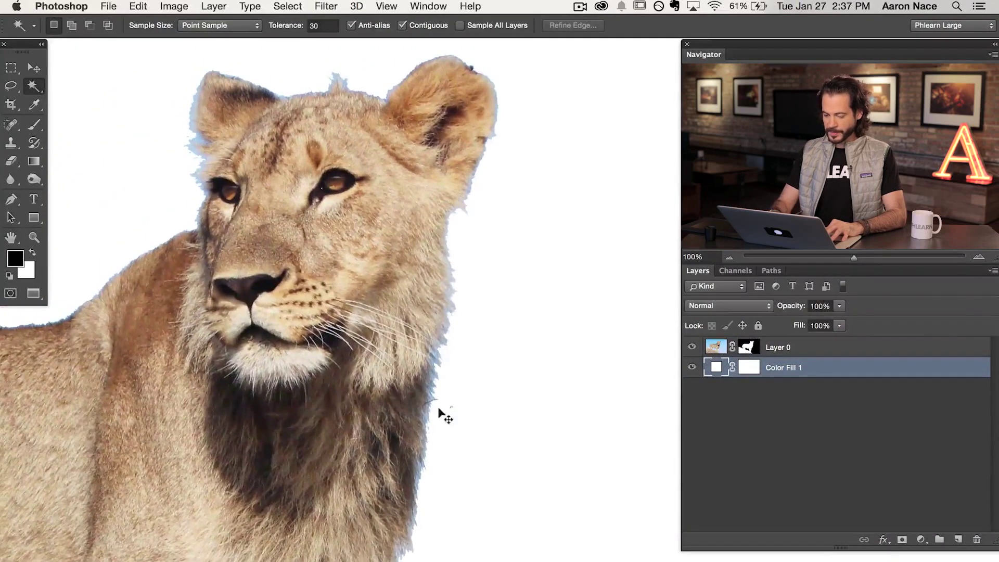
scroll(442, 413, up, 5)
Step: Inspect the masked edges around the eye, ear and muzzle, then select Layer 0's mask
drag(474, 319, 495, 554)
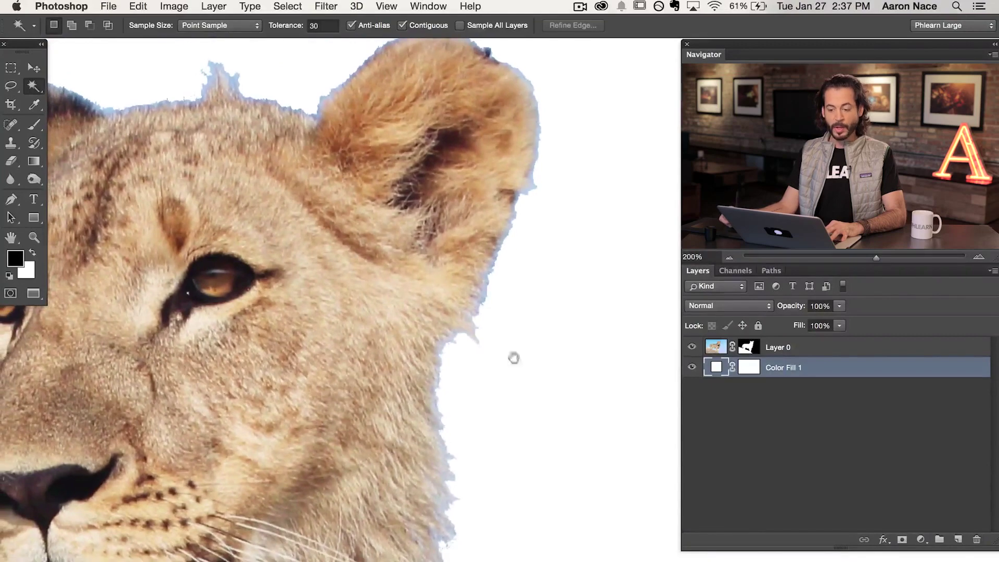
drag(464, 381, 476, 444)
drag(458, 263, 560, 322)
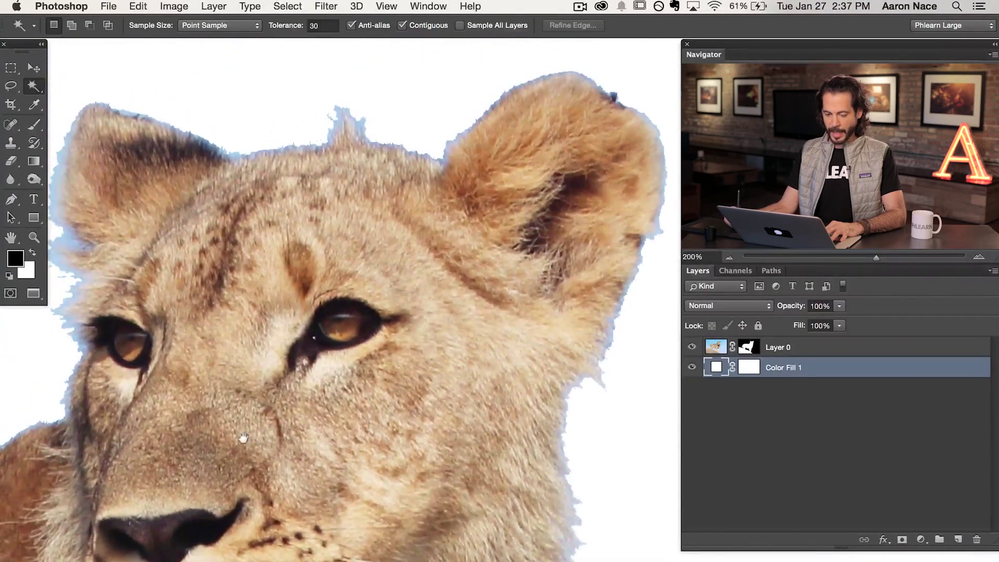
scroll(270, 419, down, 2)
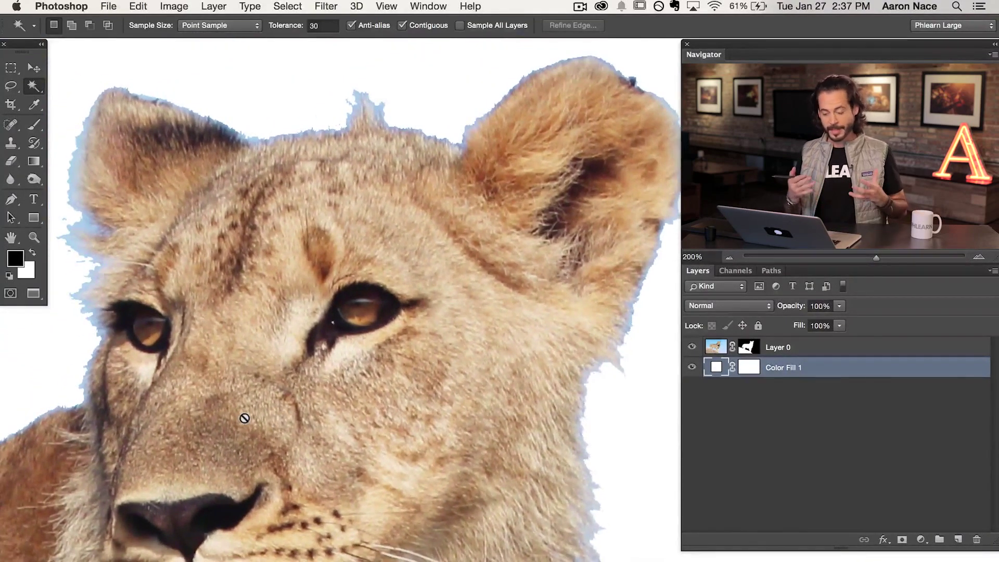
key(super+minus)
key(super+minus)
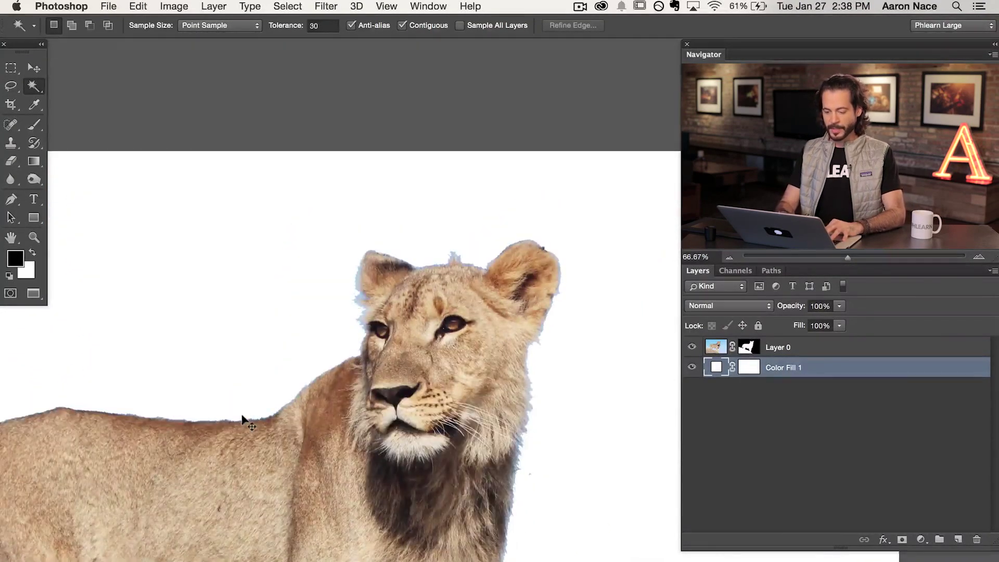
scroll(489, 333, down, 5)
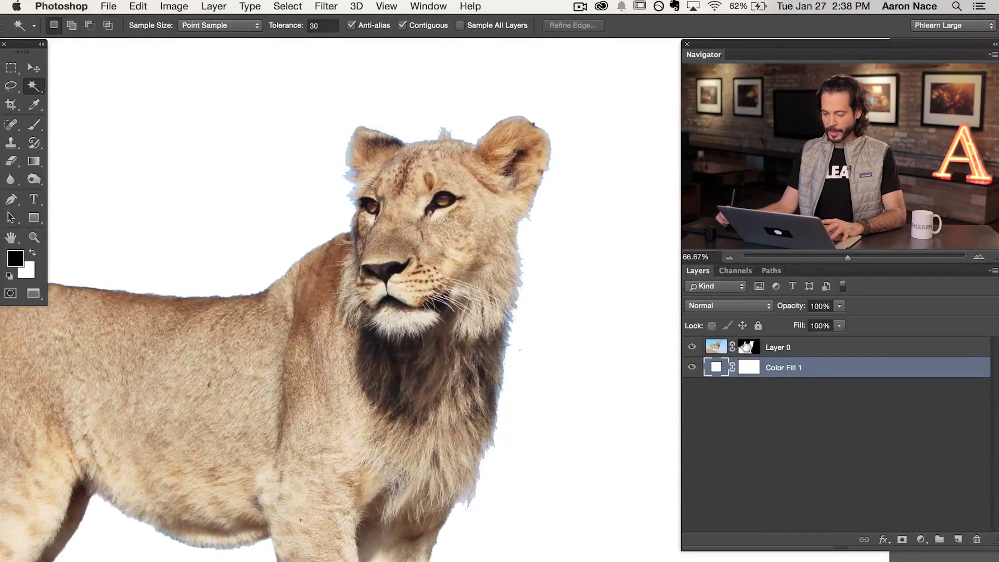
click(746, 346)
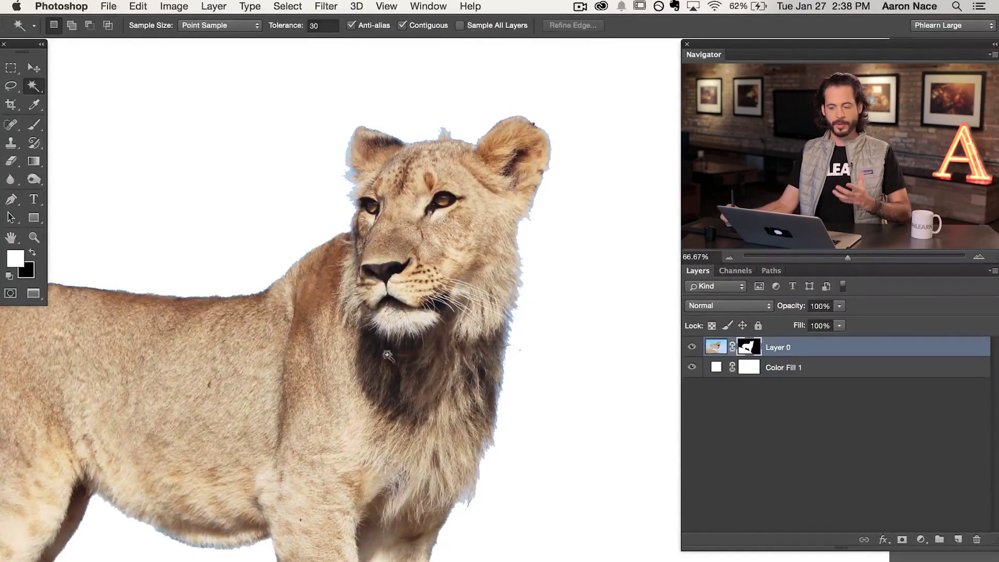
Step: Undo back to the plain lion selection, open Select > Refine Edge, and move the dialog aside
key(super+alt+z)
key(super+alt+z)
key(super+alt+z)
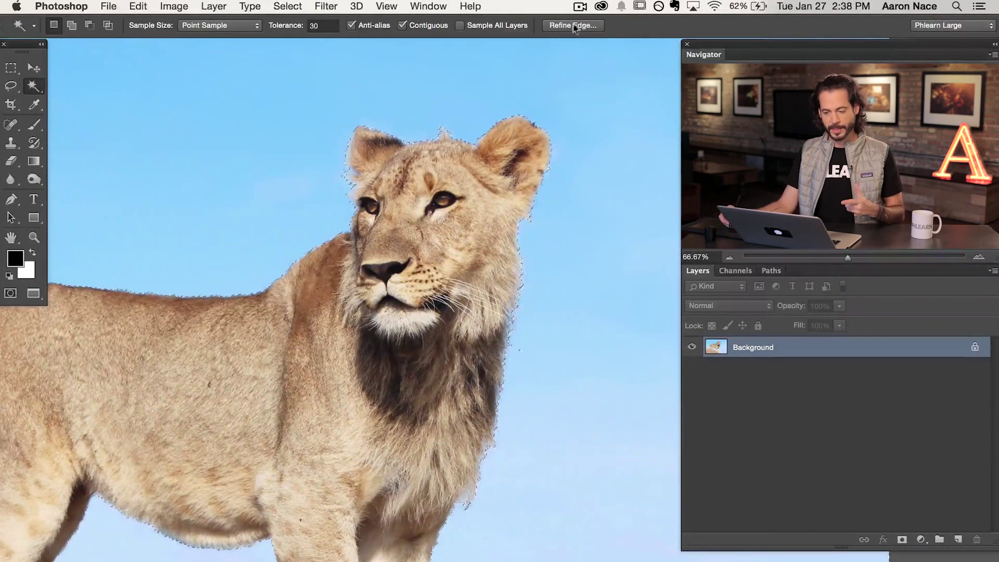
click(289, 7)
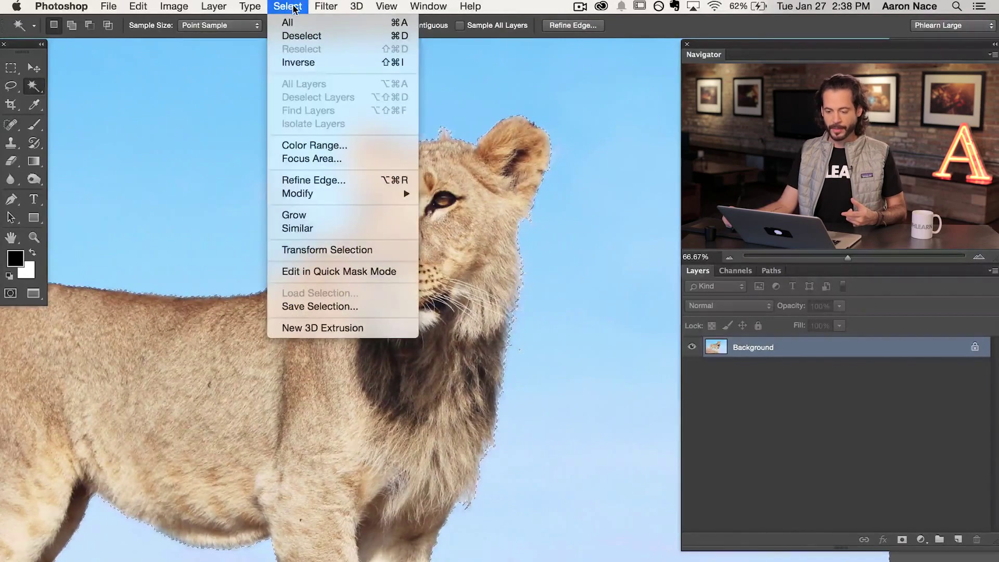
click(333, 179)
drag(239, 76, 264, 75)
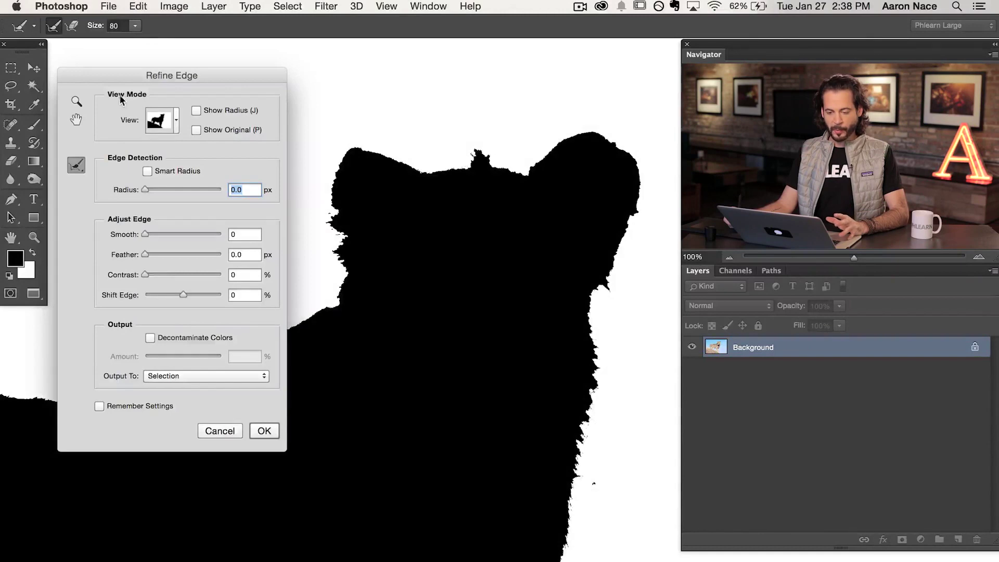
click(176, 119)
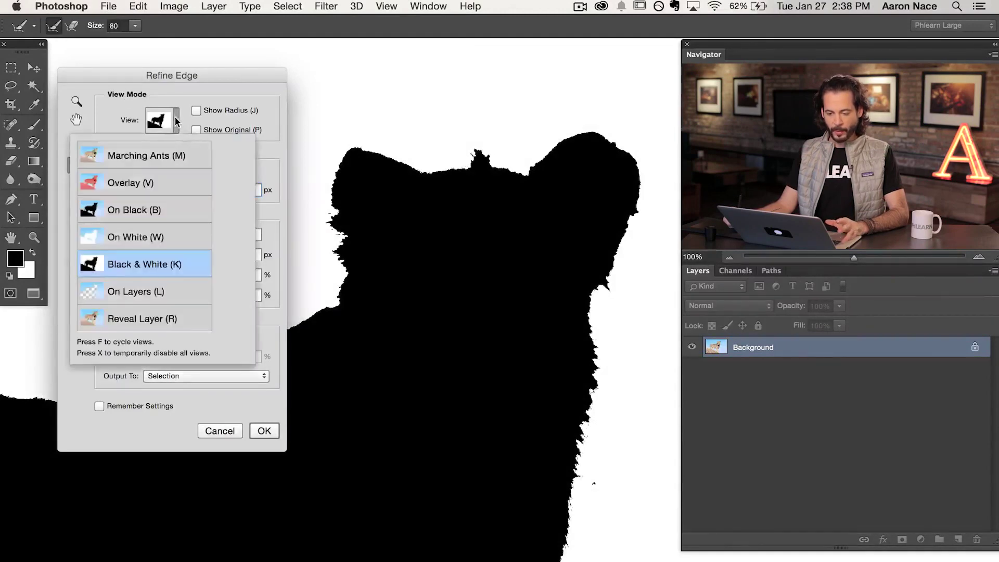
click(161, 152)
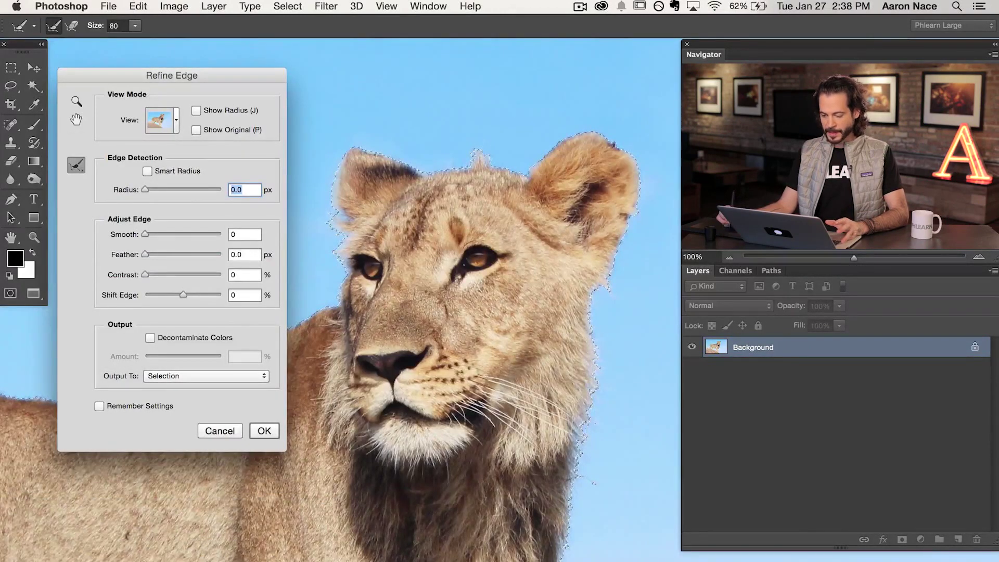
click(176, 121)
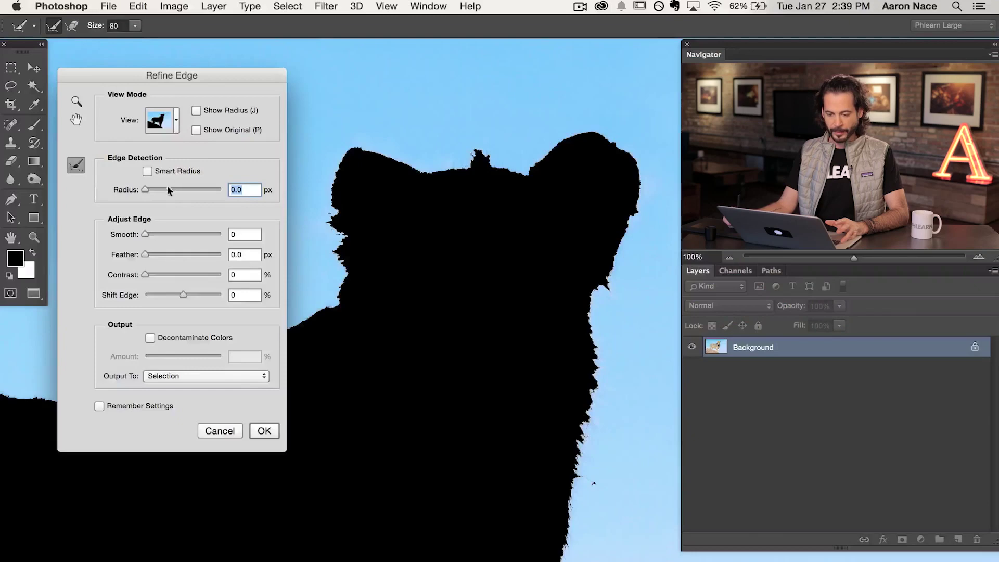
click(176, 121)
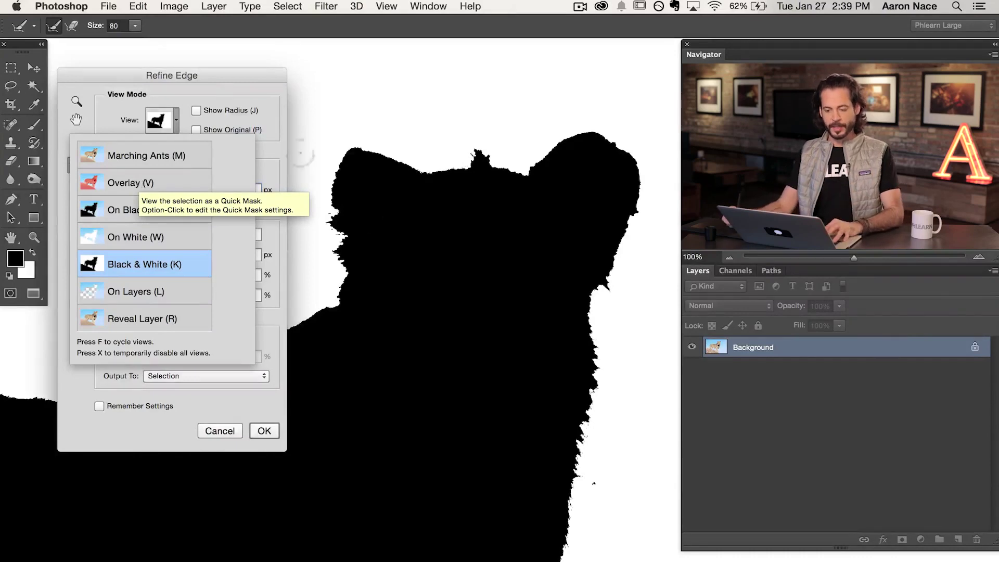
click(221, 87)
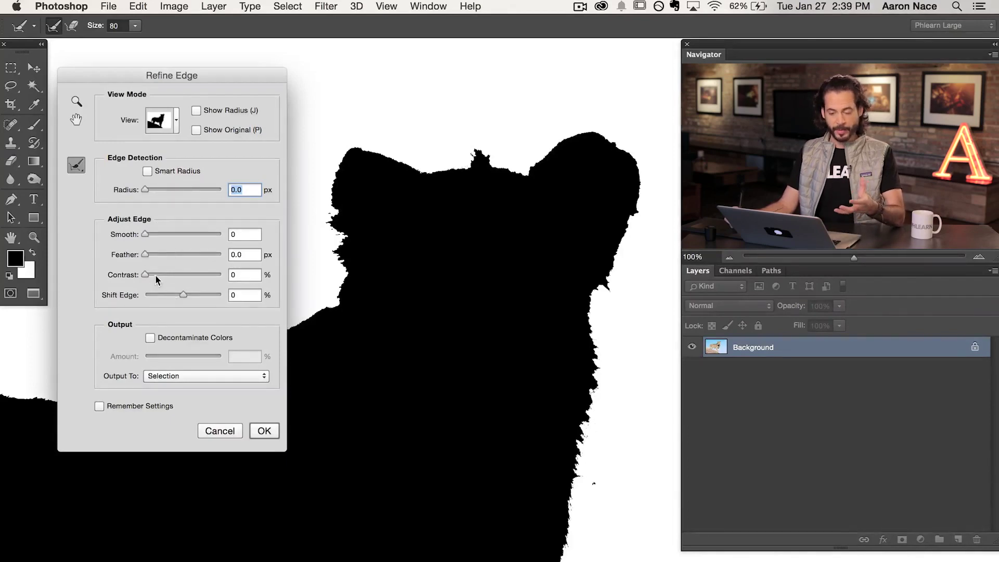
drag(145, 235, 196, 230)
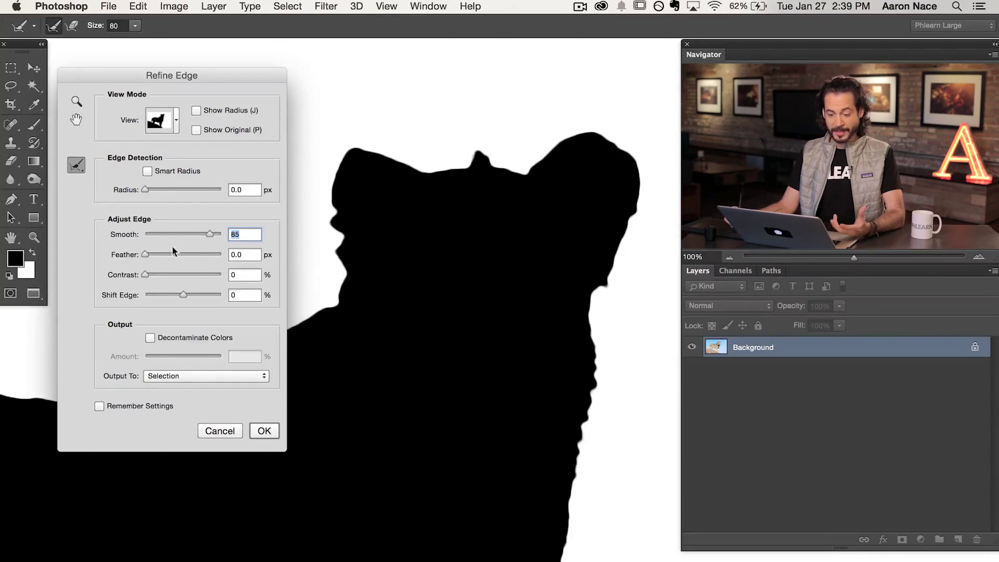
Step: Set Smooth back to 0 and bring up the Refine Edge View mode list
mouse_move(163, 235)
mouse_down()
mouse_move(143, 233)
mouse_move(158, 255)
mouse_up()
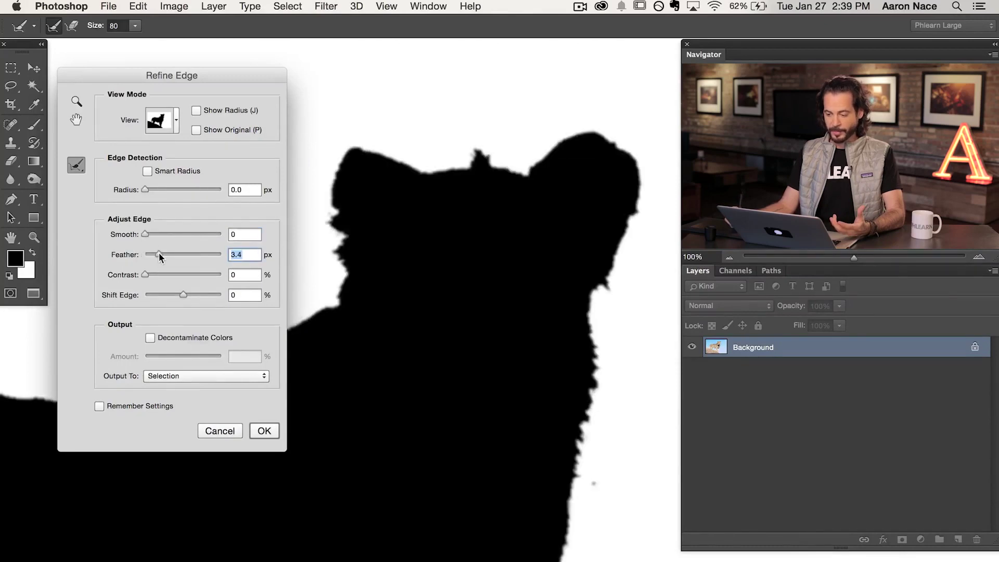
click(176, 124)
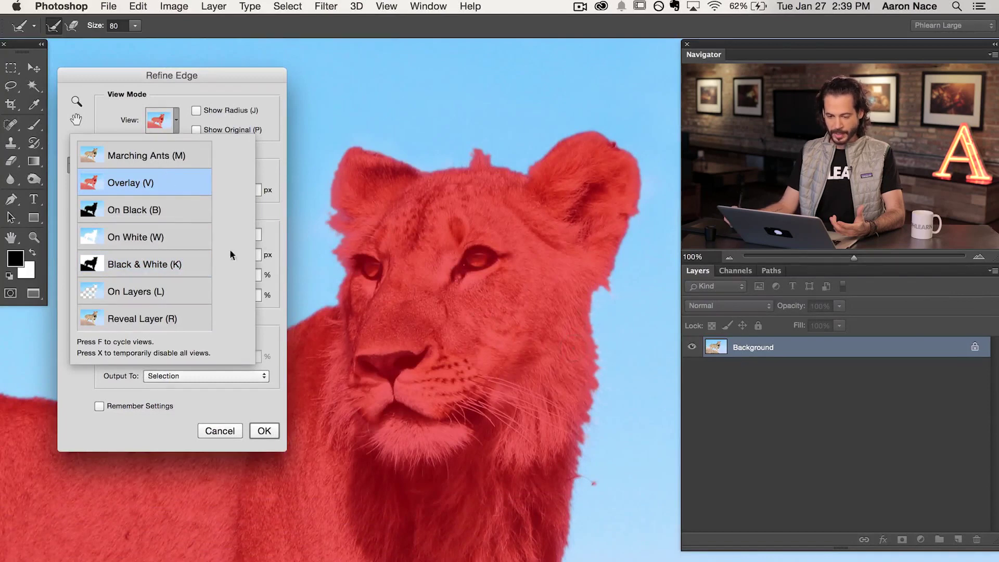
Step: Preview as red Overlay and set Feather to about 48.8 px after trying 19.7 and 62.6 px
click(268, 141)
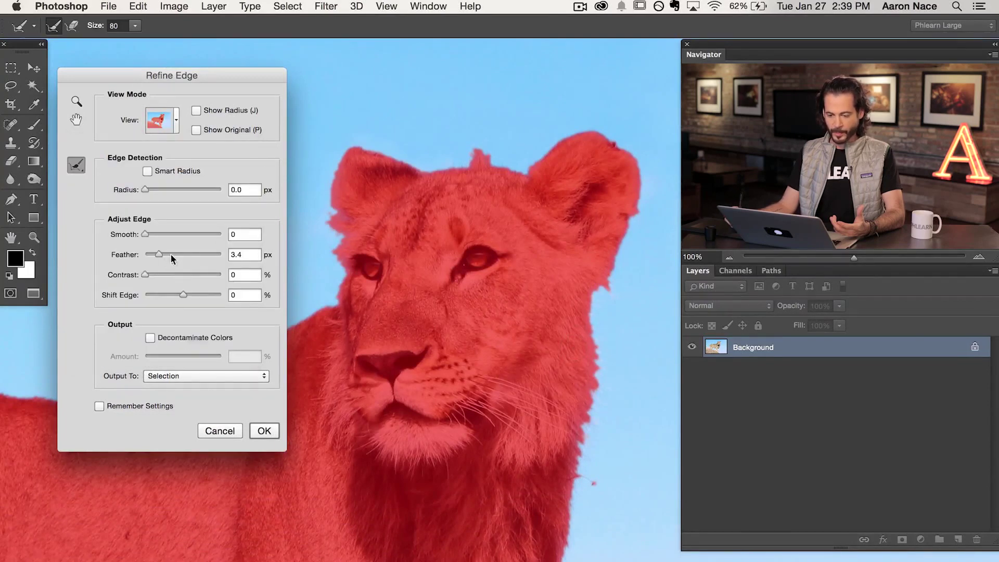
click(178, 253)
click(189, 254)
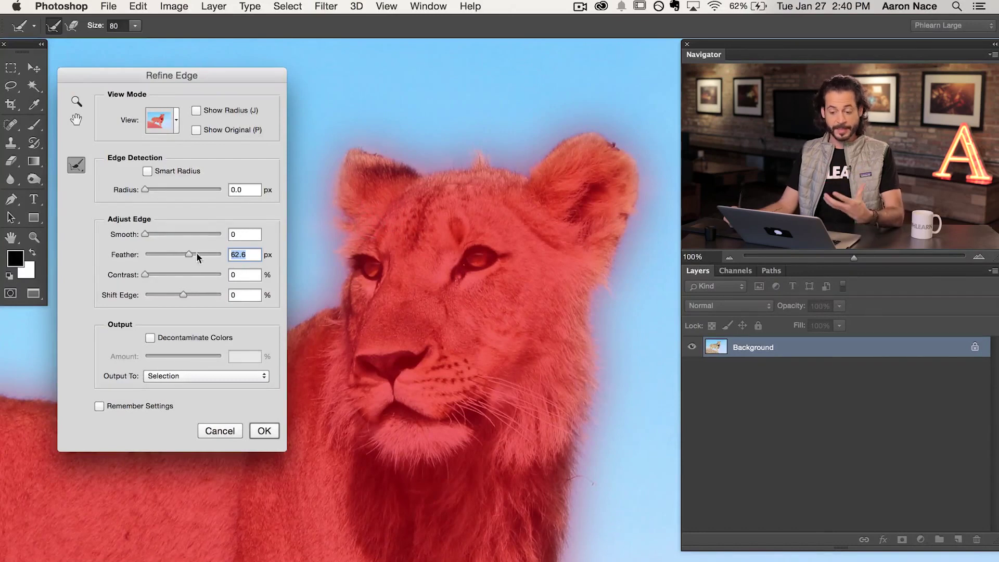
drag(201, 252, 151, 254)
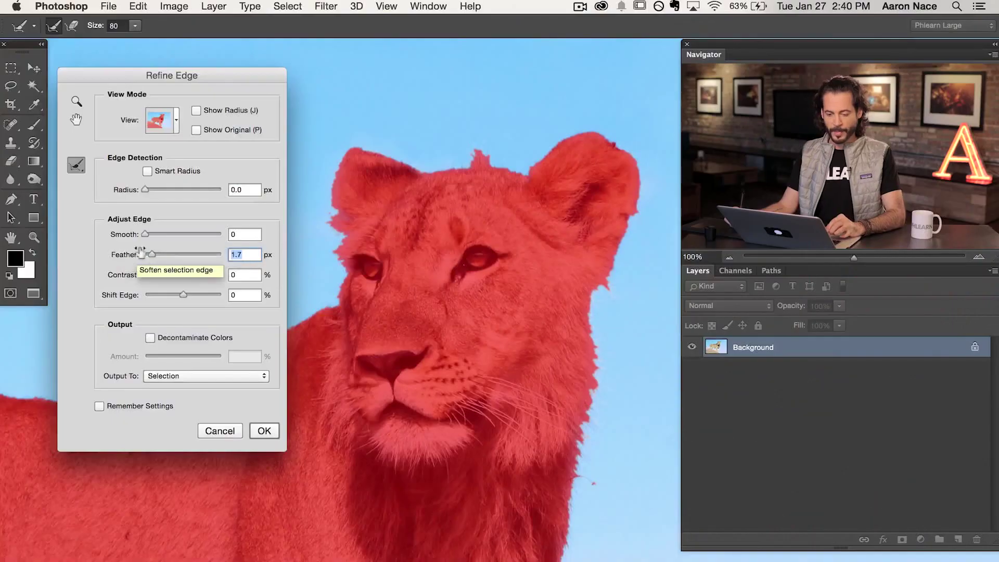
Step: Set the Refine Edge Feather slider for the lion selection to 29.4 px
drag(146, 254, 160, 255)
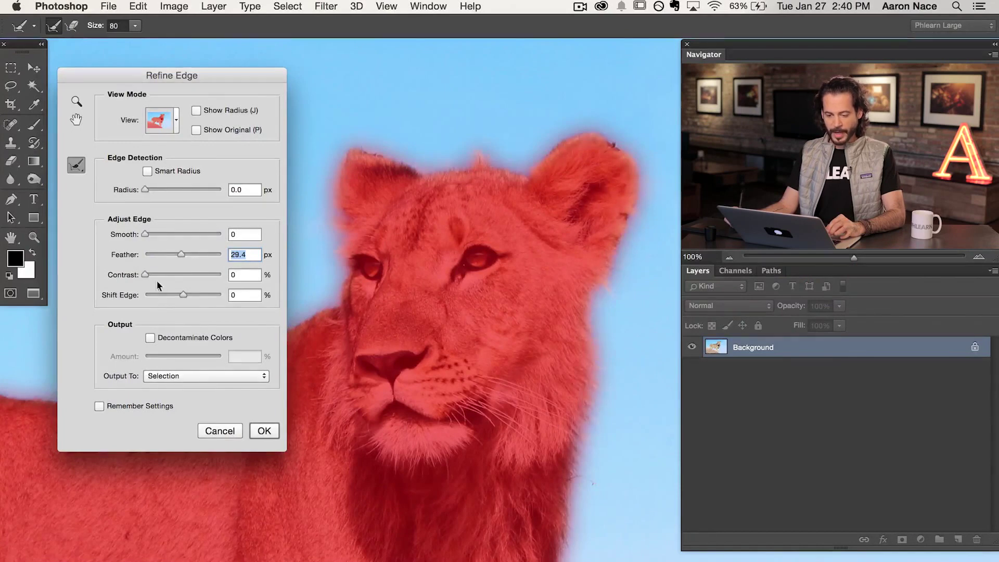
Step: Try edge Contrast at 73, 30, 65 and 74, resetting Feather and Contrast to 0
drag(183, 273, 219, 276)
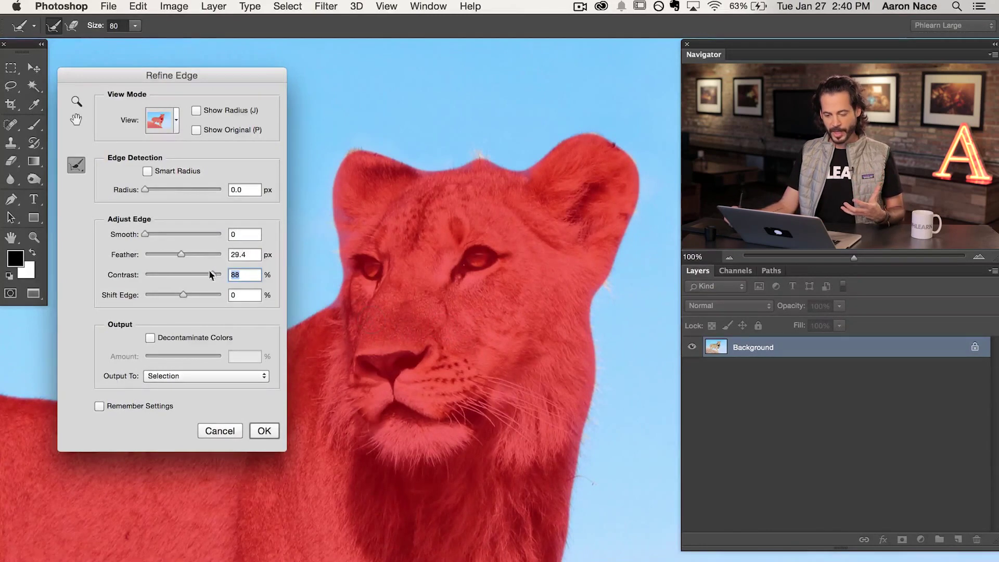
click(167, 273)
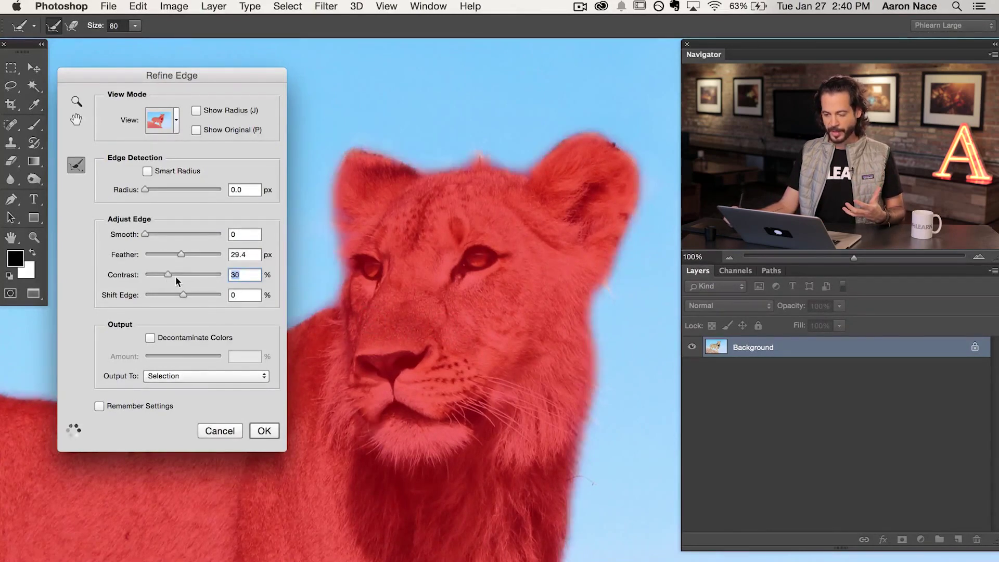
click(194, 273)
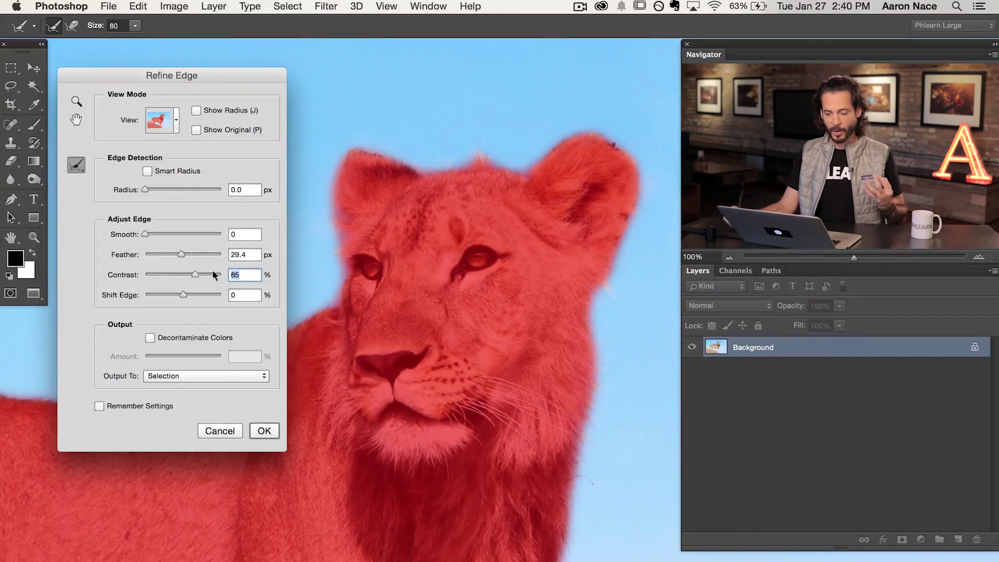
drag(160, 256, 128, 277)
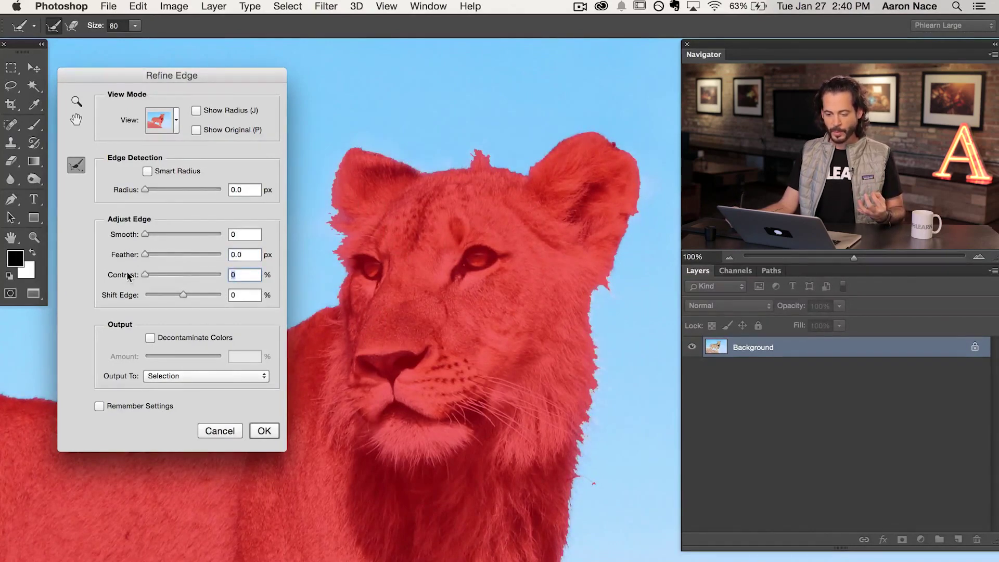
click(201, 274)
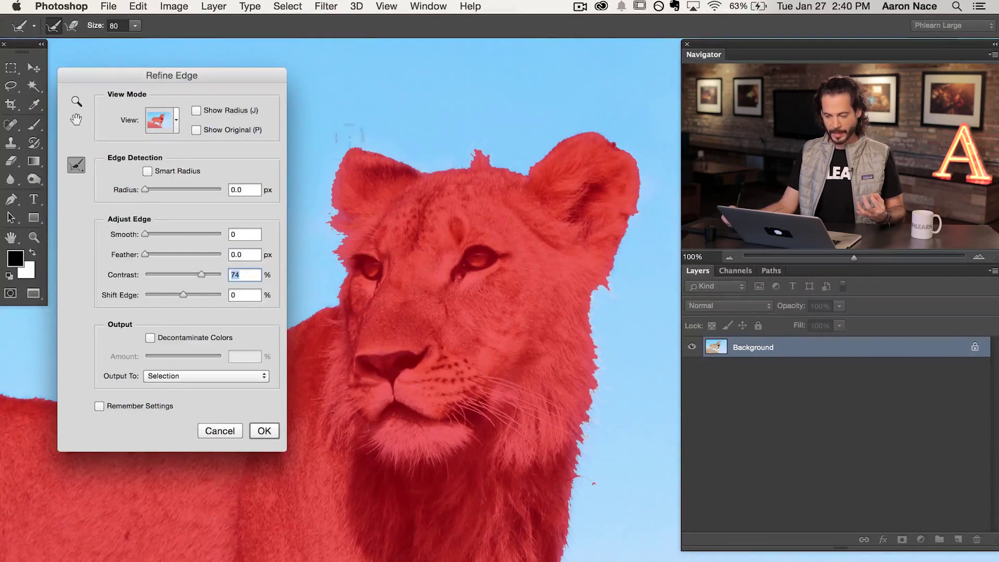
text(0)
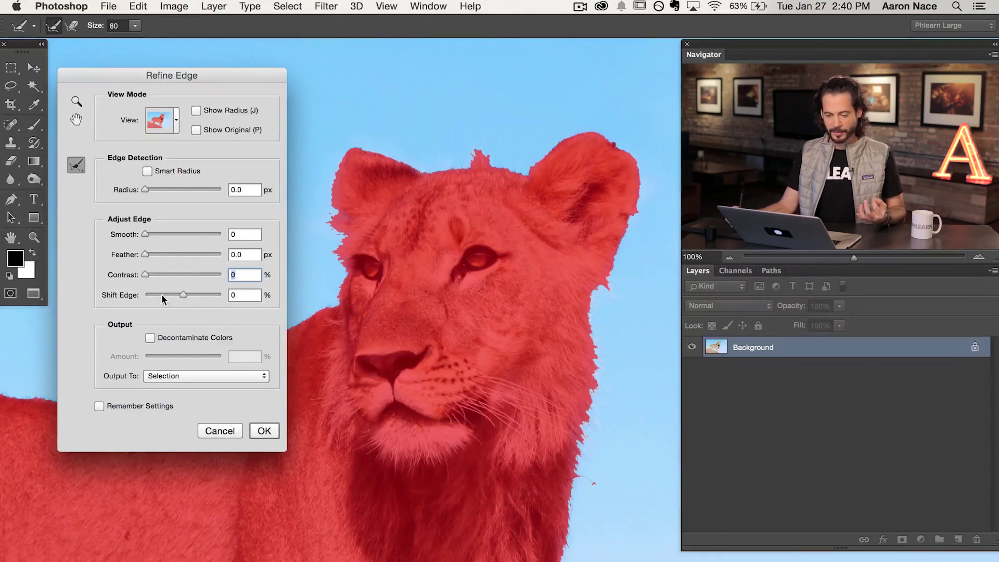
Step: Test Shift Edge from -100 to +100 with a small feather, then reset Shift Edge to 0
drag(164, 293, 161, 294)
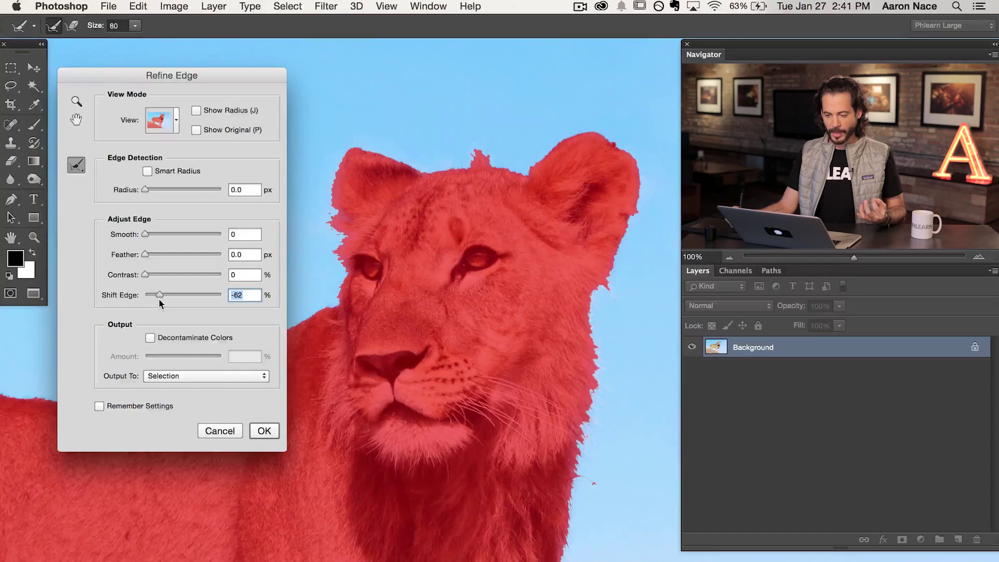
drag(208, 295, 209, 295)
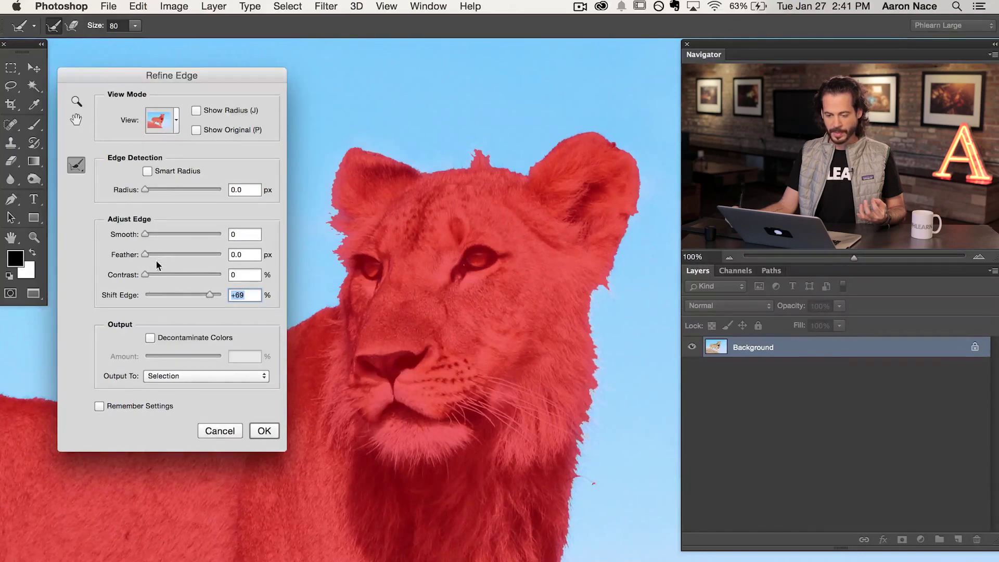
drag(157, 255, 161, 253)
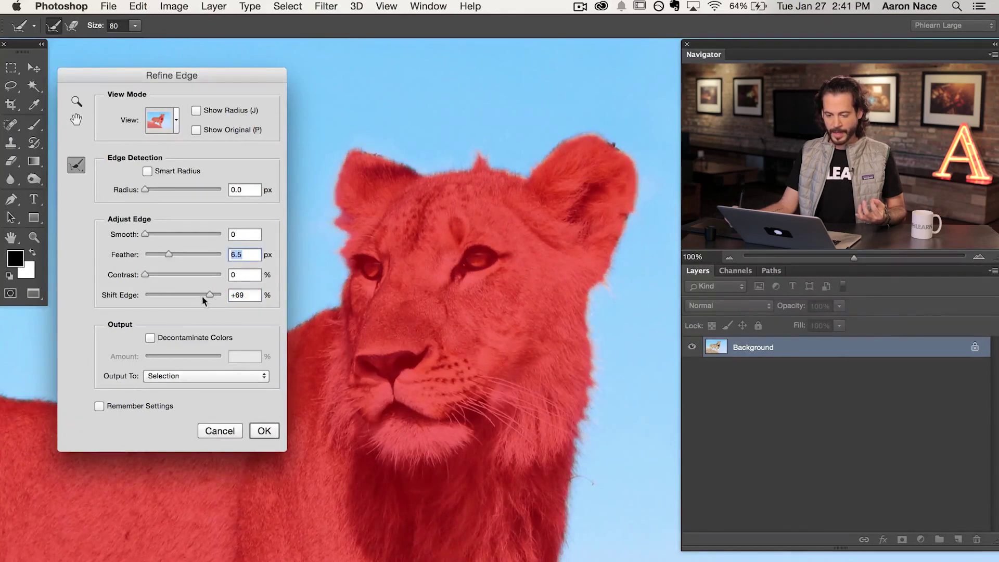
drag(208, 295, 145, 292)
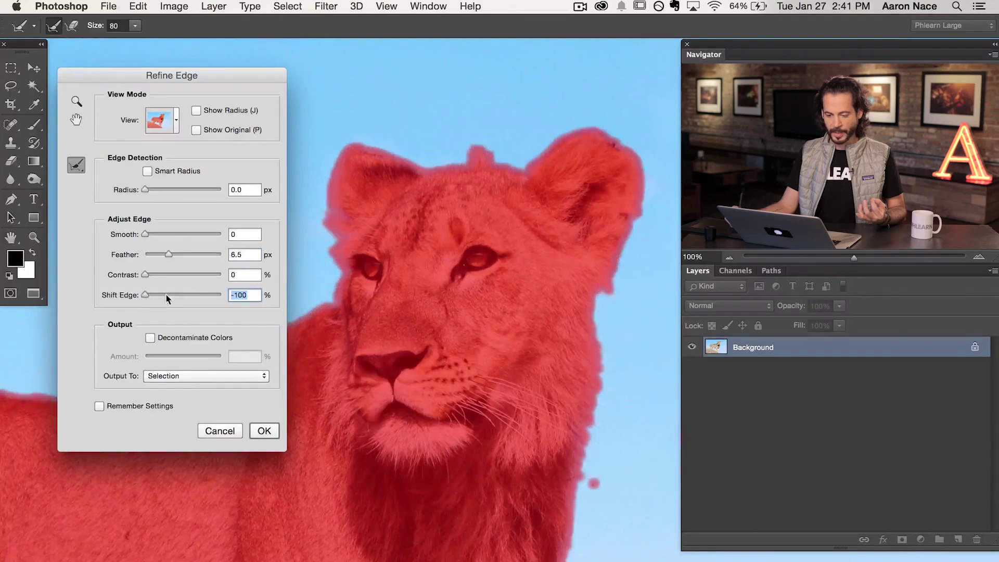
drag(207, 292, 224, 296)
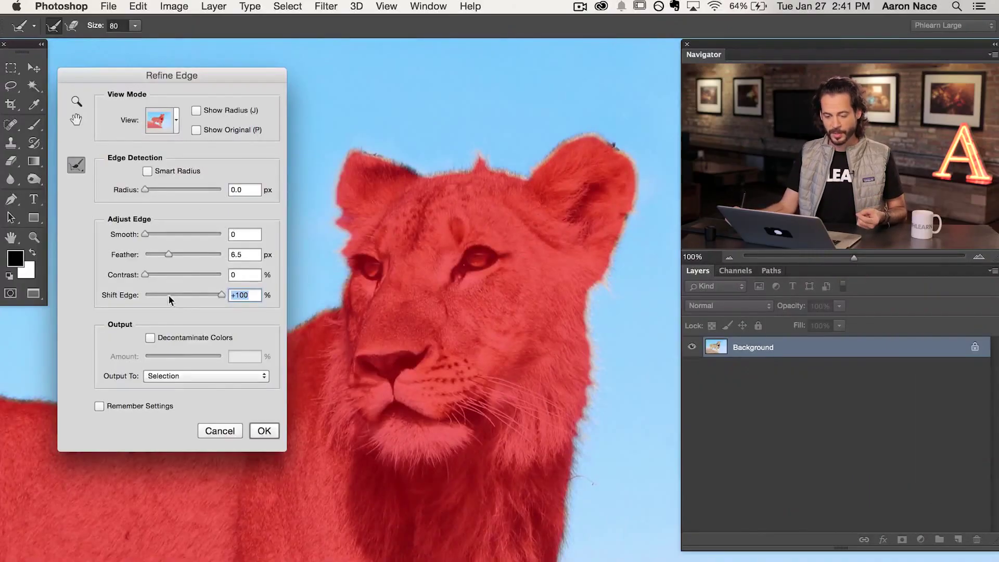
drag(169, 296, 183, 295)
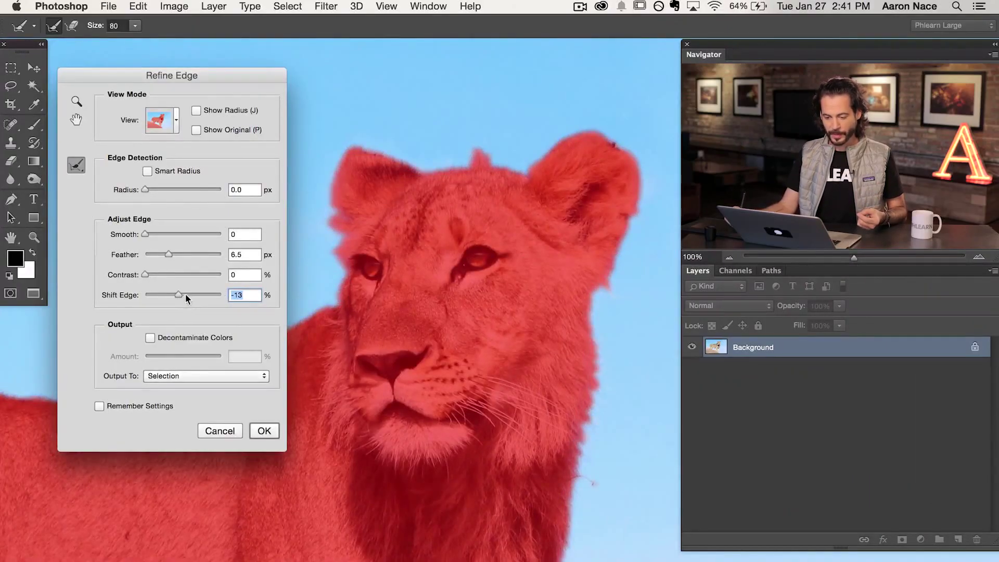
text(0)
drag(258, 255, 225, 255)
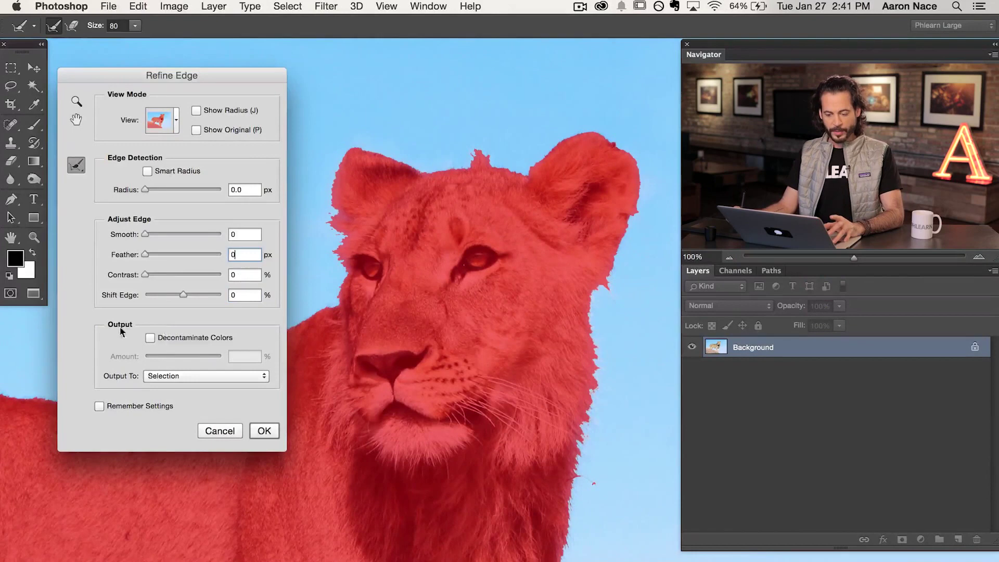
Step: Try Decontaminate Colors with output to a new layer, then cancel Refine Edge without applying
click(150, 338)
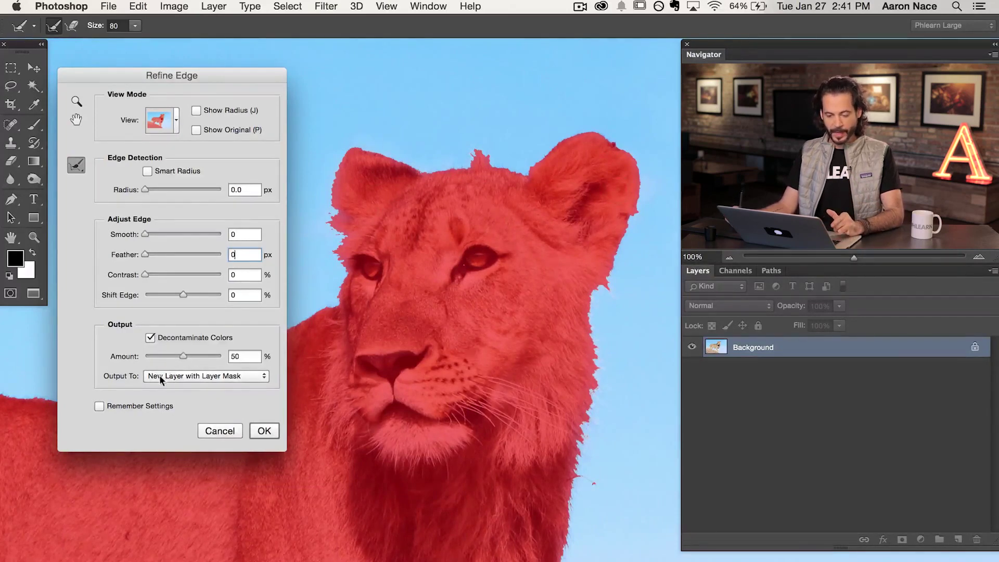
click(194, 374)
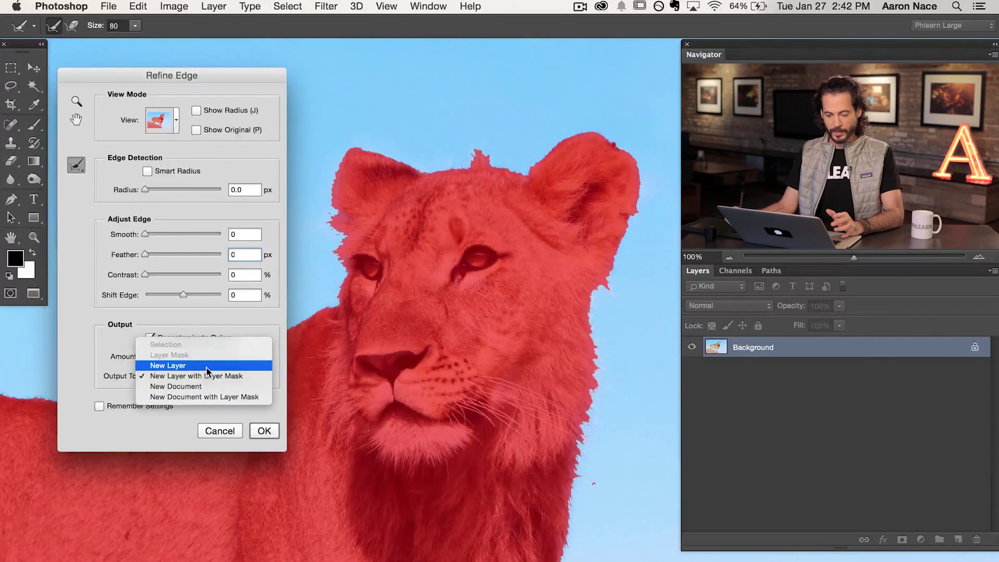
click(209, 366)
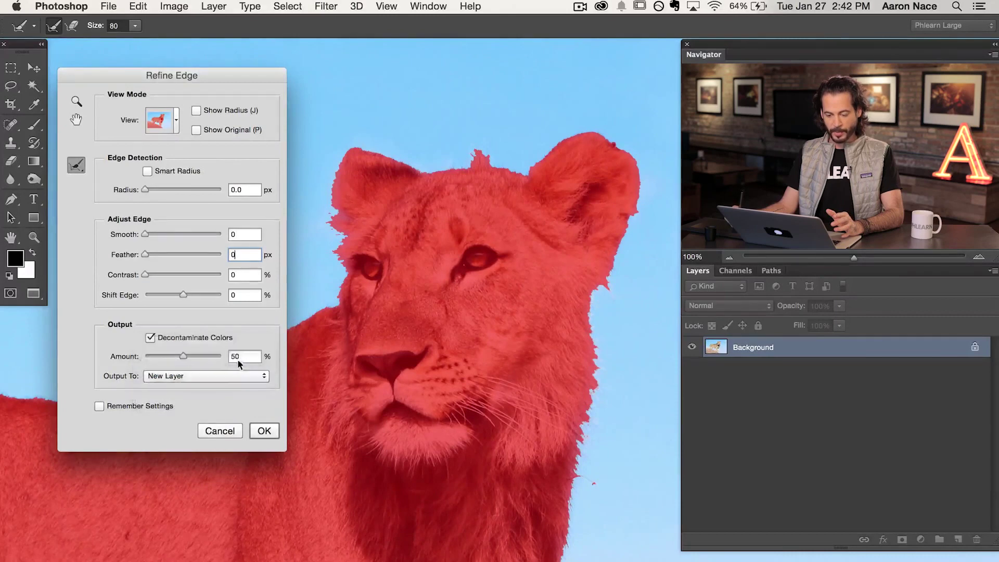
click(213, 372)
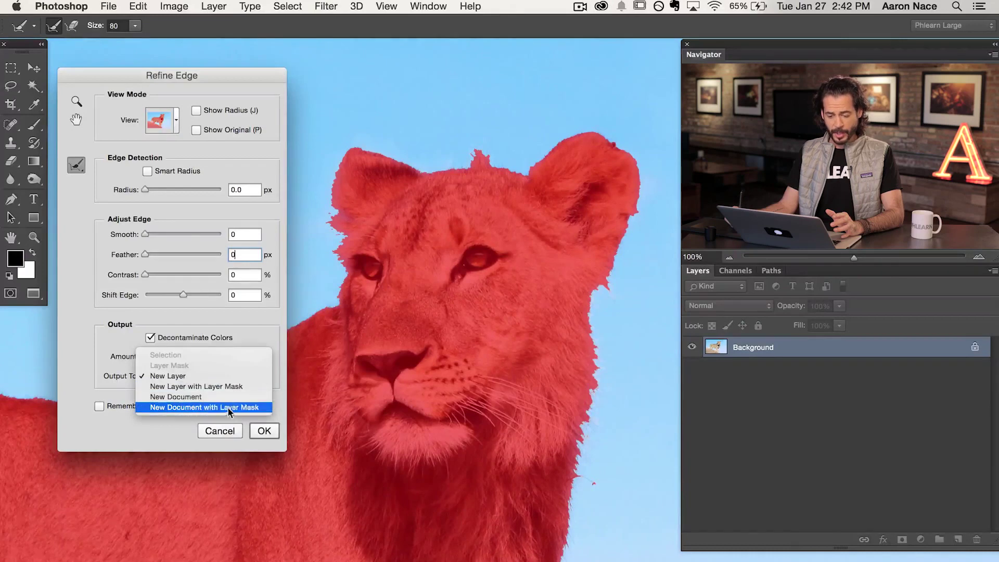
click(183, 376)
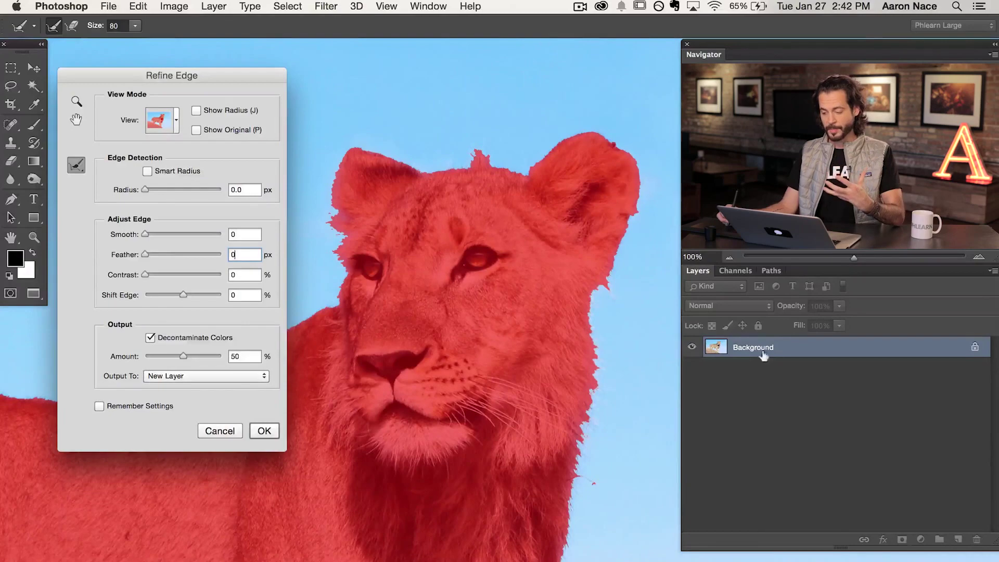
click(220, 431)
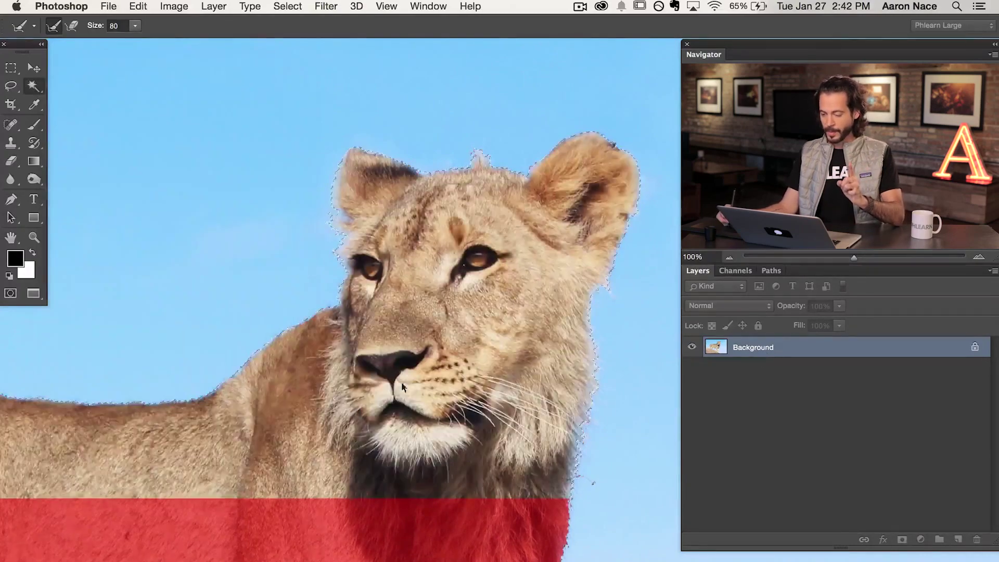
Step: Convert Background to Layer 0 and reopen Refine Edge with Black & White view and Layer Mask output
alt+double_click(798, 348)
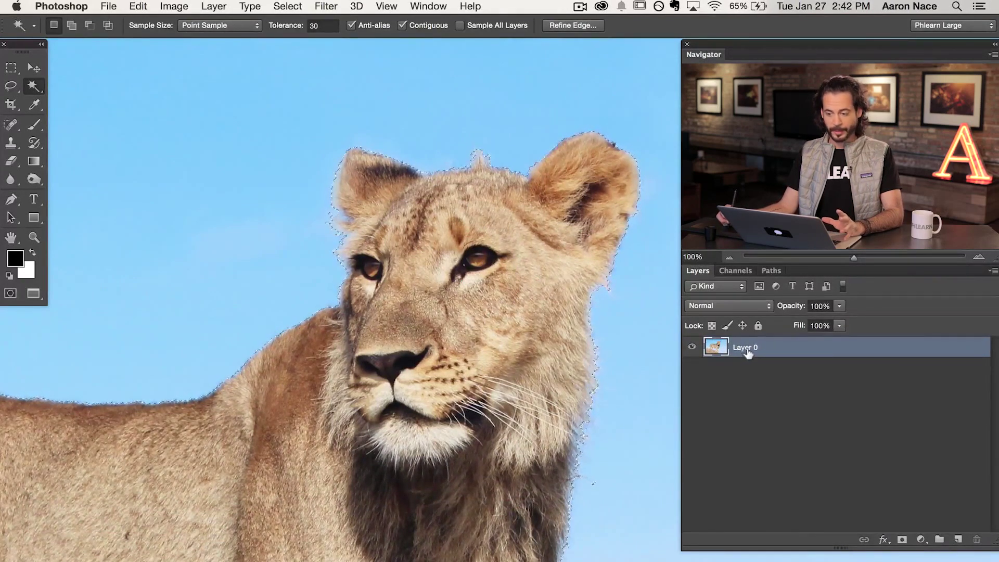
click(566, 25)
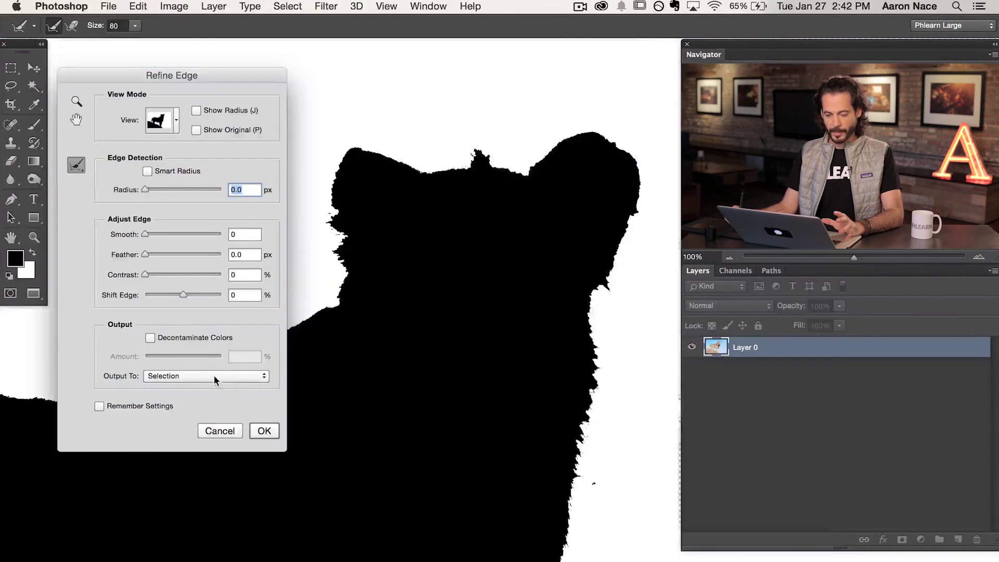
click(214, 375)
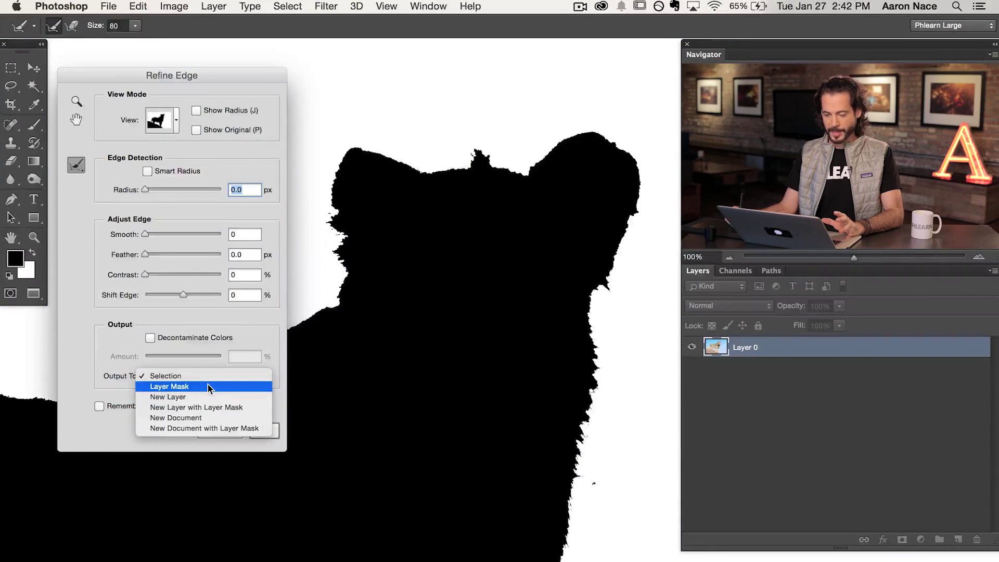
click(207, 386)
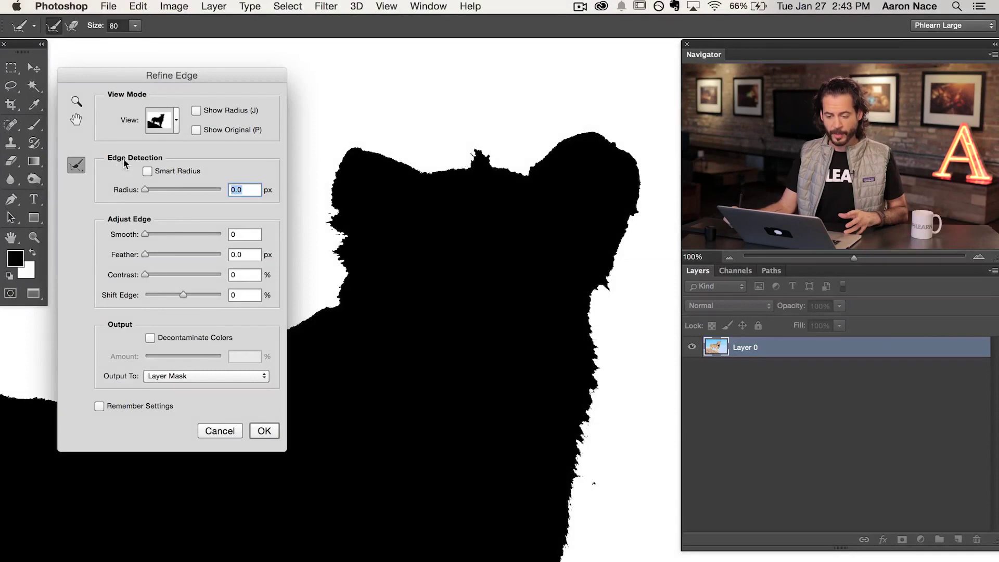
Step: Keep the Refine Radius Tool and turn on Smart Radius
click(79, 168)
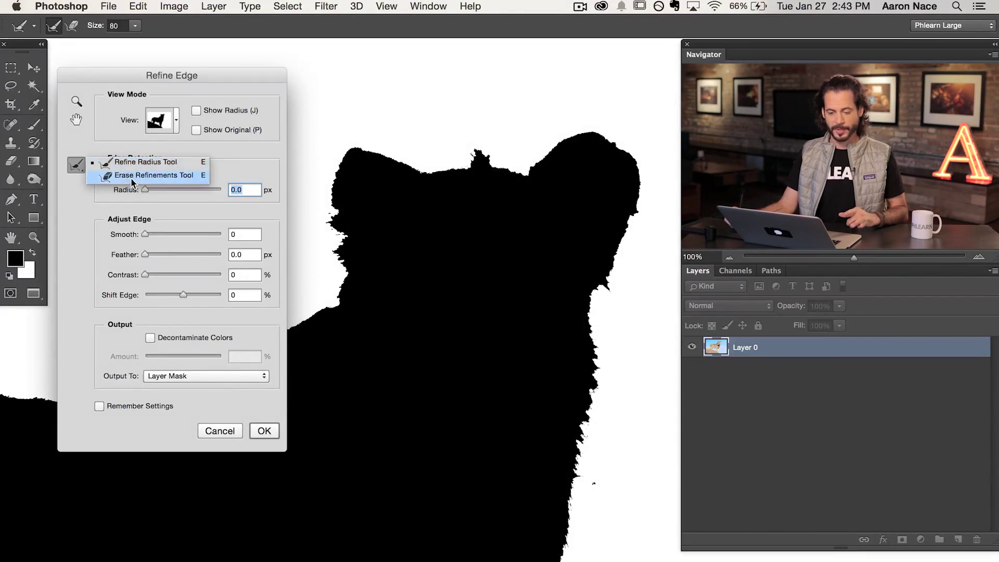
click(134, 165)
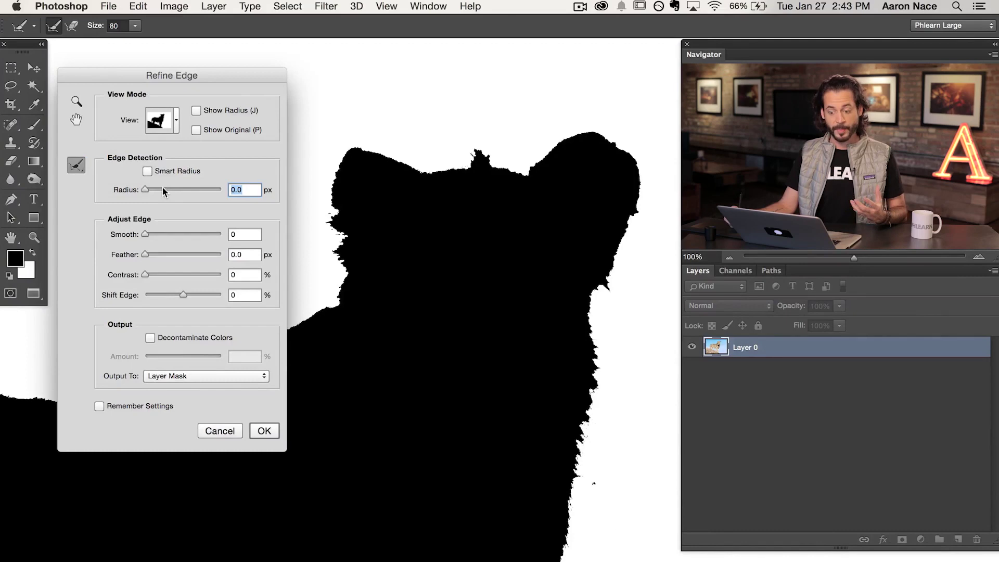
click(157, 172)
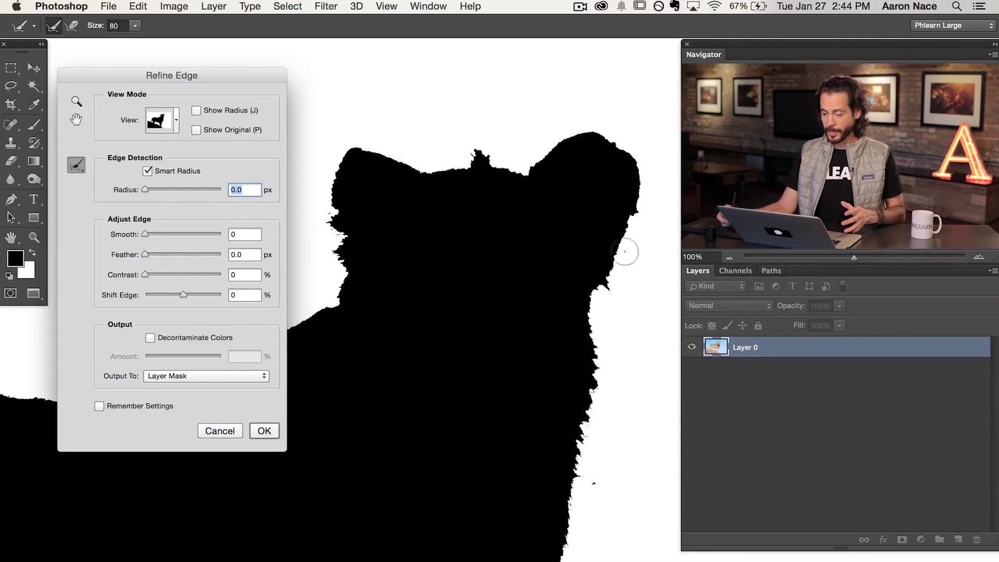
Step: Paint refine strokes along the lion's right side, top tuft and ear edges, then turn Smart Radius off
mouse_move(619, 250)
mouse_down()
mouse_move(617, 250)
mouse_move(587, 307)
mouse_move(591, 391)
mouse_move(596, 373)
mouse_move(566, 537)
mouse_up()
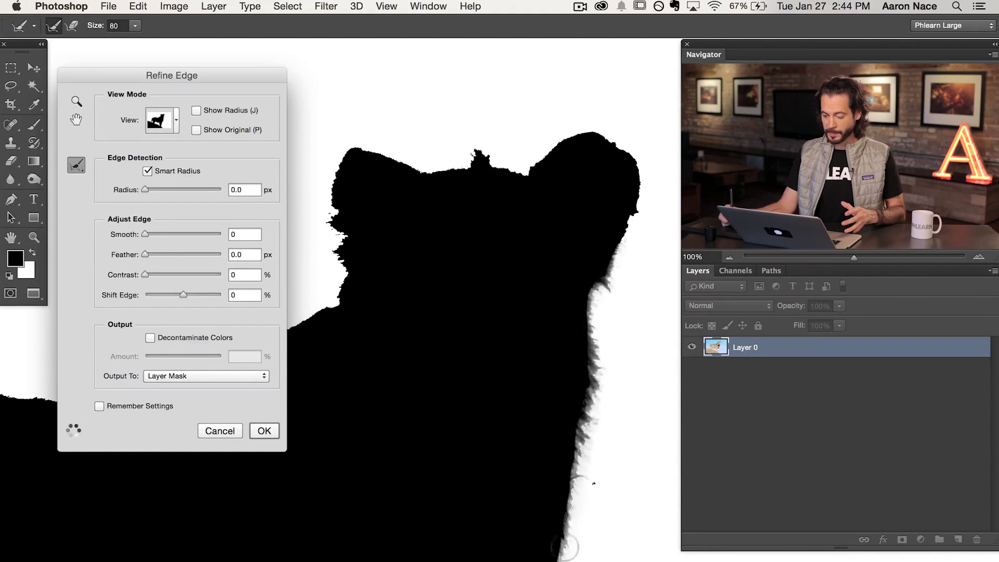
mouse_move(618, 232)
mouse_down()
mouse_move(636, 210)
mouse_move(638, 176)
mouse_move(619, 149)
mouse_move(593, 137)
mouse_move(580, 135)
mouse_move(527, 177)
mouse_move(541, 160)
mouse_move(517, 178)
mouse_move(474, 150)
mouse_move(469, 168)
mouse_move(424, 171)
mouse_up()
mouse_move(614, 323)
mouse_down()
mouse_move(627, 233)
mouse_move(600, 293)
mouse_move(624, 218)
mouse_move(643, 242)
mouse_move(629, 222)
mouse_up()
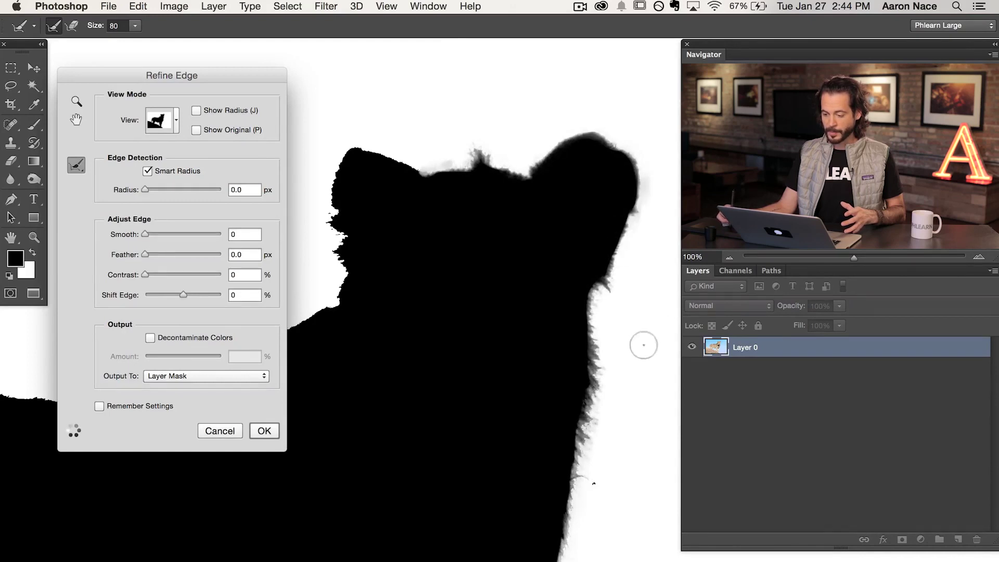
mouse_move(347, 155)
mouse_down()
mouse_move(328, 193)
mouse_move(335, 213)
mouse_move(320, 227)
mouse_move(334, 229)
mouse_move(339, 247)
mouse_move(327, 260)
mouse_move(339, 267)
mouse_move(310, 316)
mouse_up()
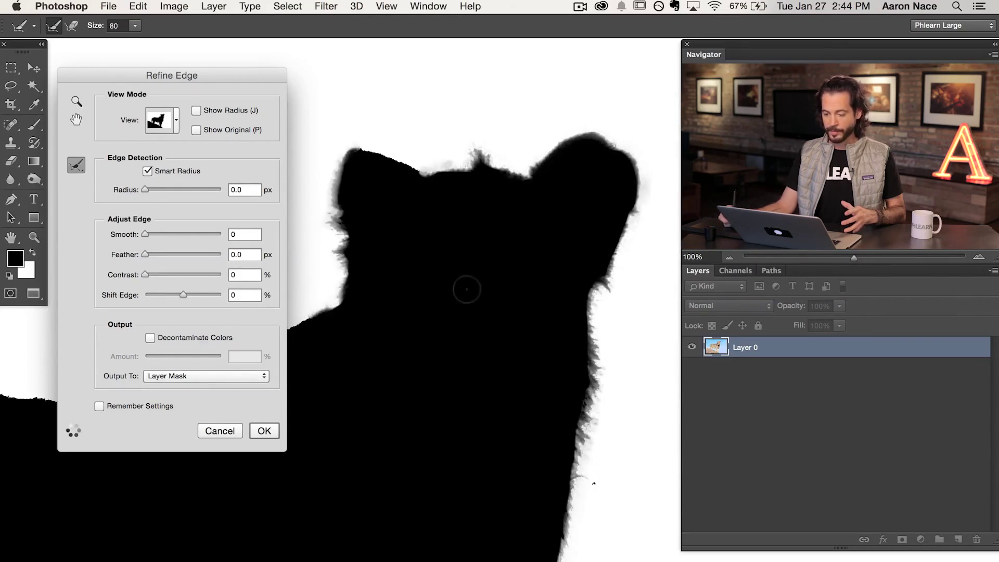
click(149, 171)
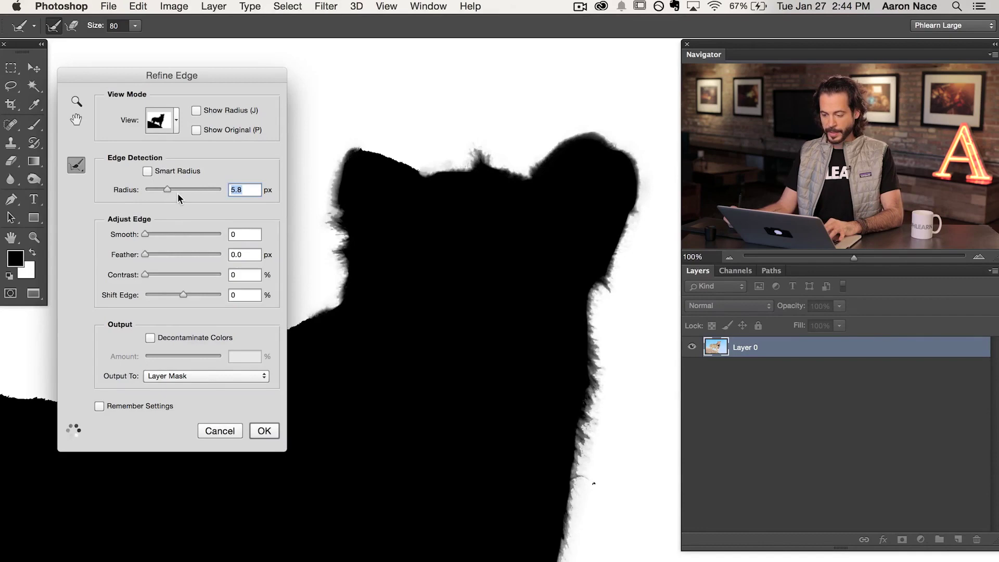
Step: Raise the edge Radius to 47.5 px and enlarge the refine brush
click(194, 189)
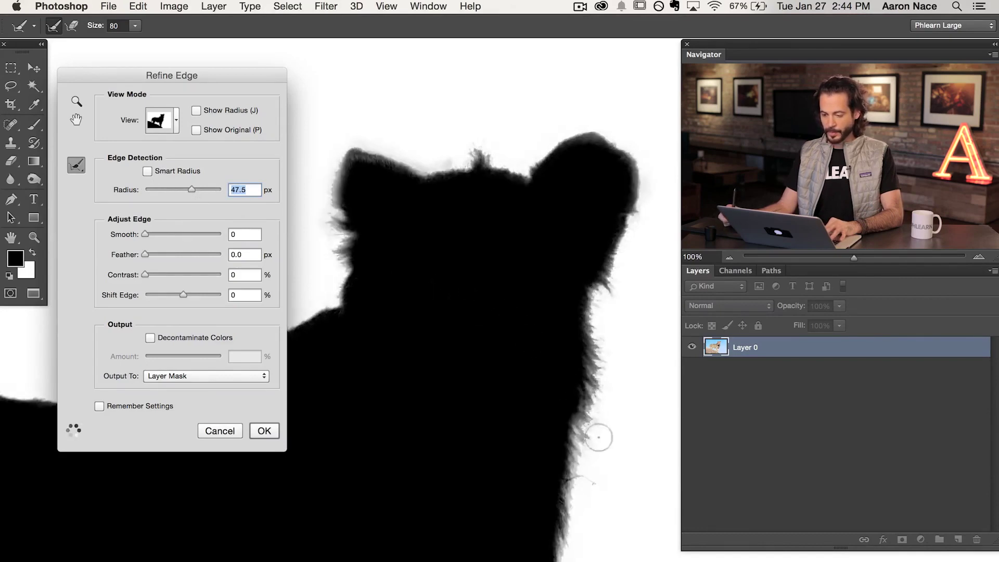
key(super+minus)
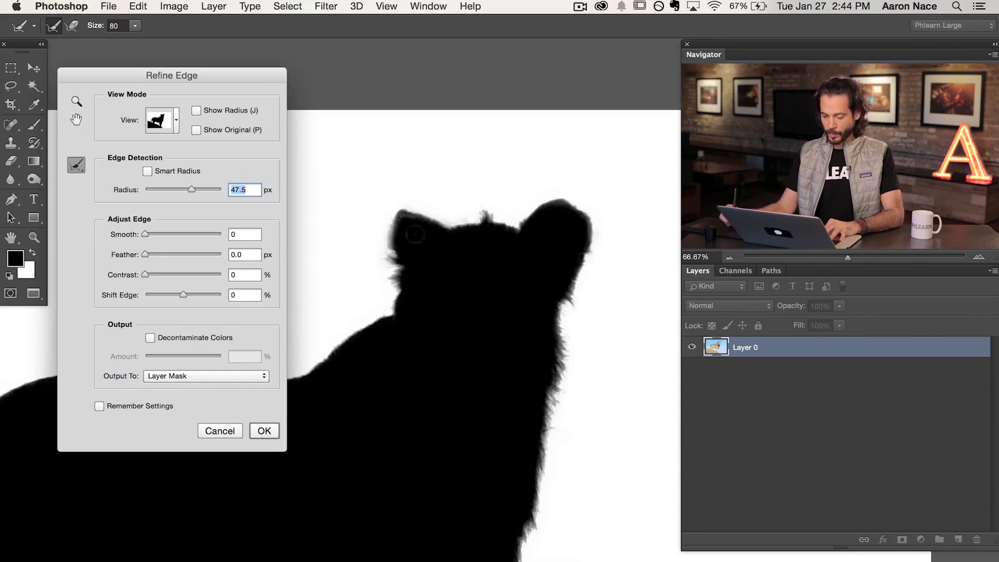
drag(509, 443, 509, 265)
mouse_move(523, 362)
mouse_down()
mouse_move(539, 368)
mouse_move(532, 350)
mouse_move(475, 440)
mouse_move(448, 549)
mouse_up()
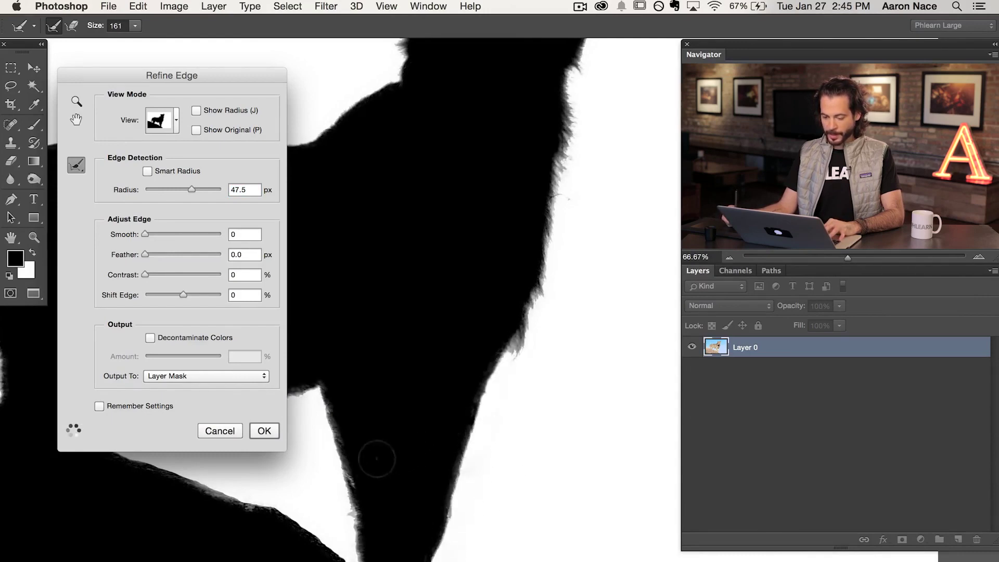
Step: Refine the mask along the neck's underside and the top and edge of the back
drag(334, 465, 551, 508)
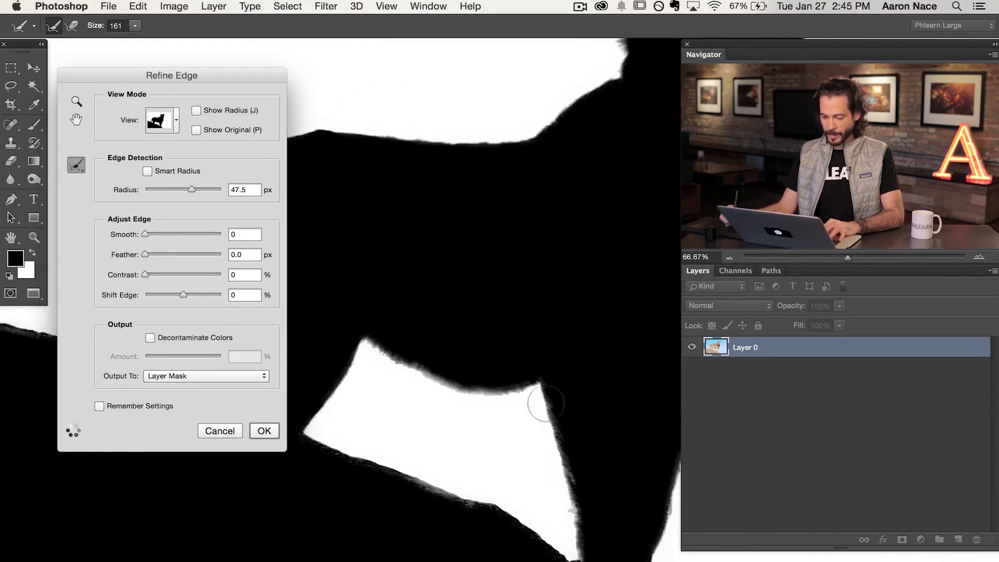
mouse_move(517, 397)
mouse_down()
mouse_move(465, 401)
mouse_move(364, 343)
mouse_up()
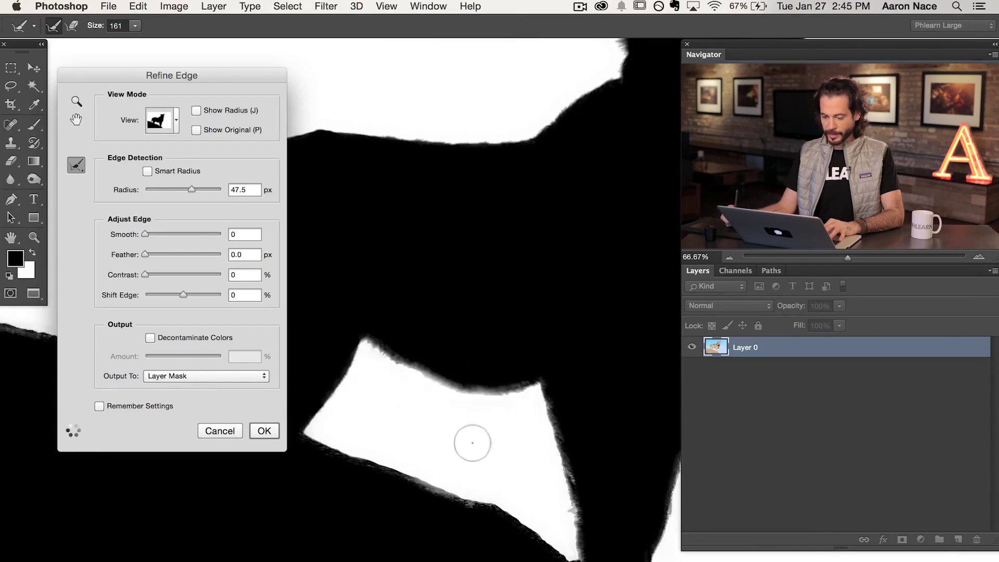
drag(413, 342, 544, 455)
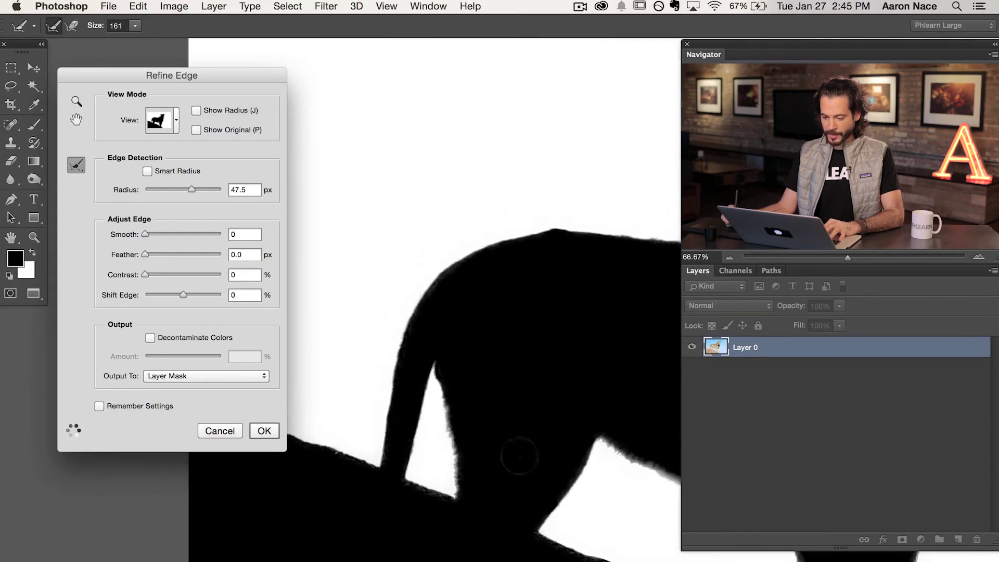
mouse_move(513, 252)
mouse_down()
mouse_move(536, 231)
mouse_move(620, 231)
mouse_up()
mouse_move(608, 340)
mouse_down()
mouse_move(290, 417)
mouse_move(424, 424)
mouse_move(393, 437)
mouse_up()
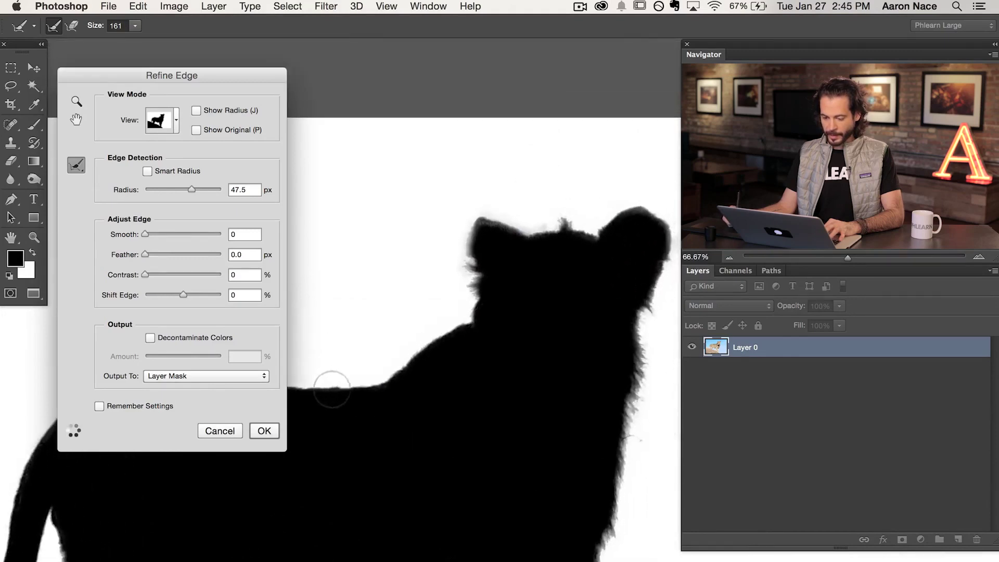
drag(386, 375, 346, 379)
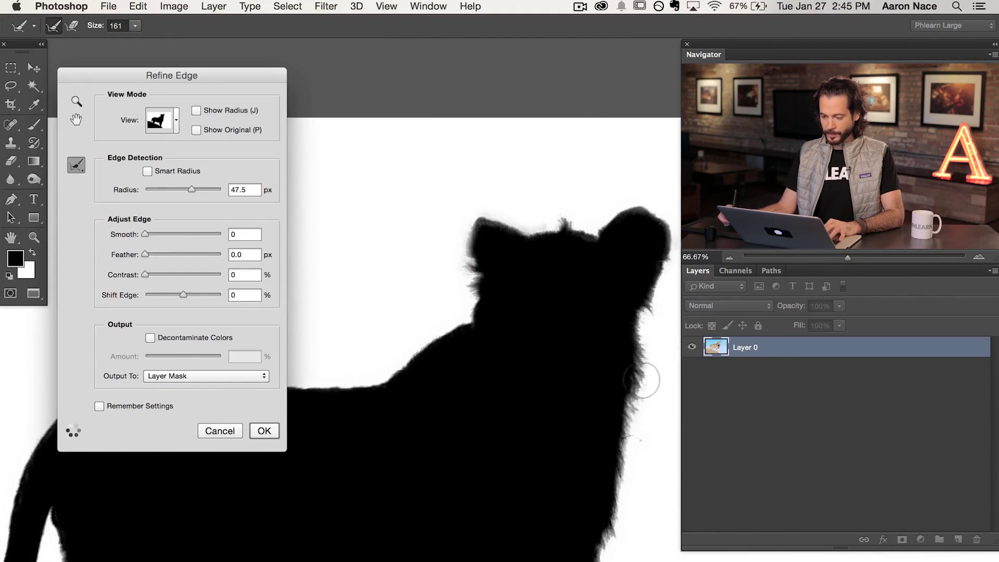
Step: Zoom the lion to 100% and compare the refinement with the original hard-edged selection
scroll(413, 382, right, 5)
scroll(414, 383, down, 3)
key(super+equal)
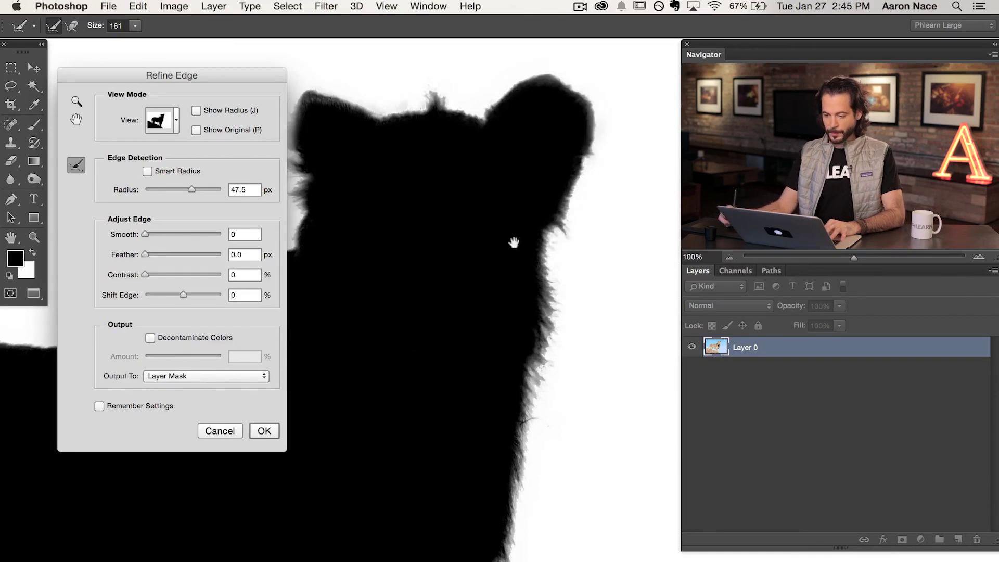
scroll(508, 222, left, 3)
scroll(509, 223, up, 2)
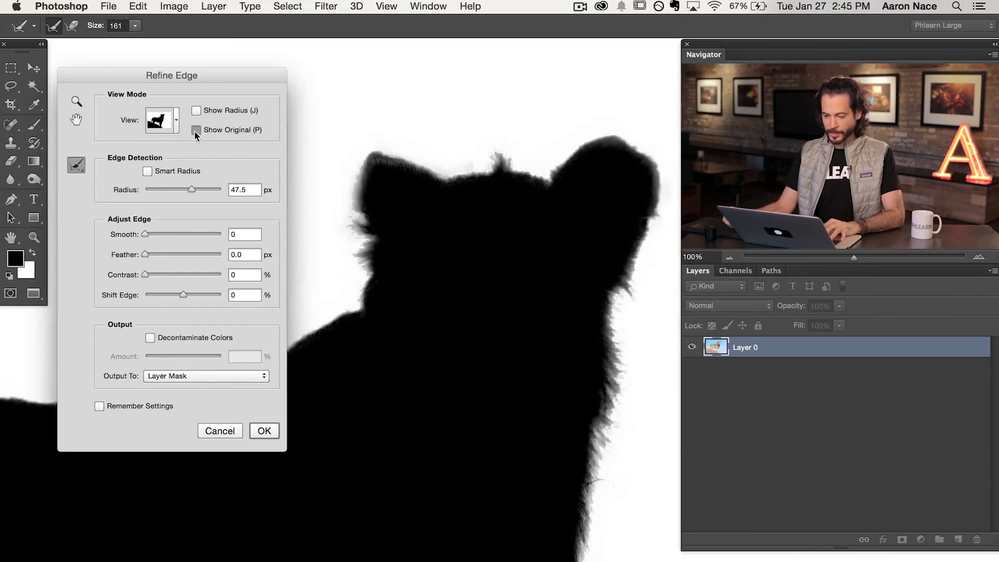
click(196, 130)
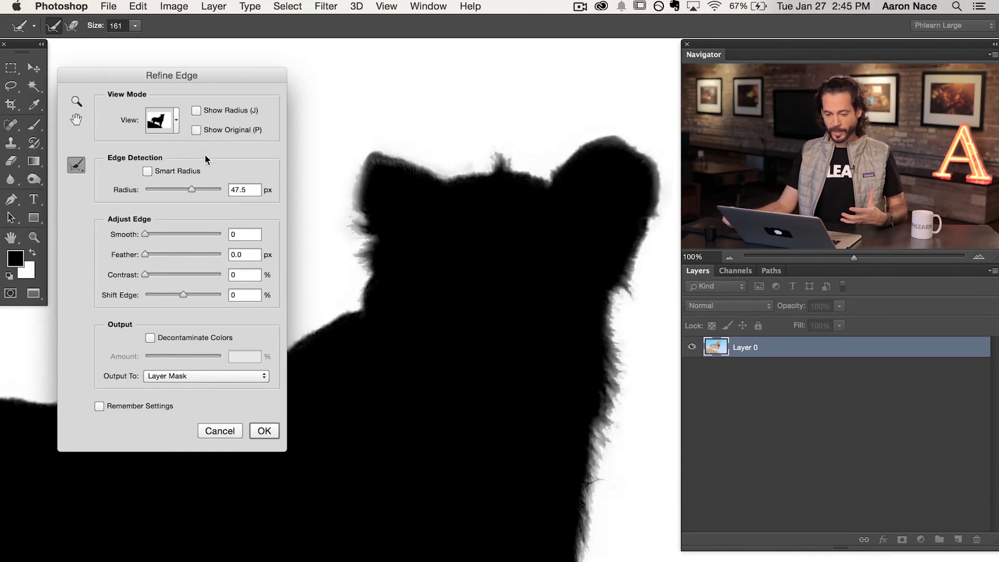
click(81, 167)
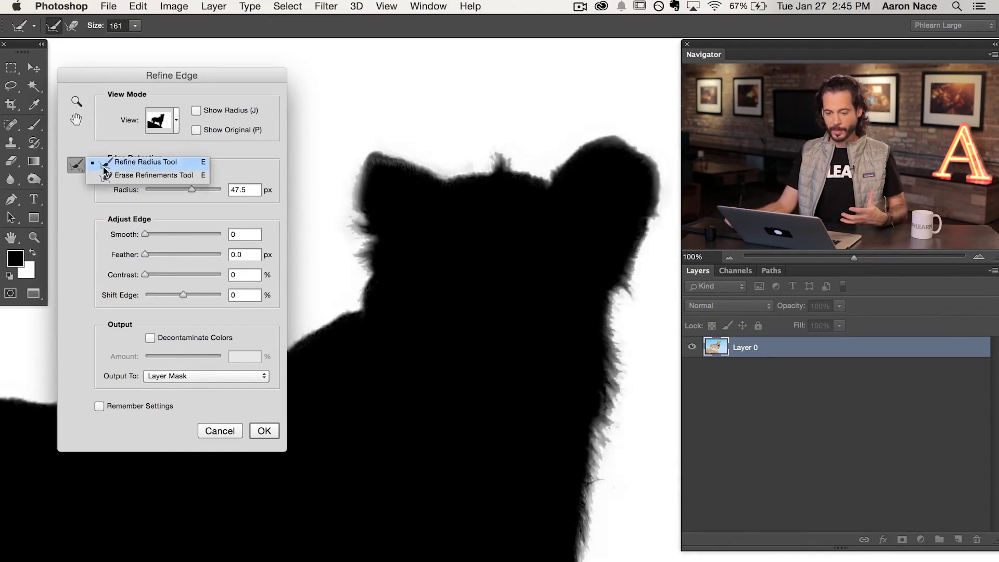
click(241, 153)
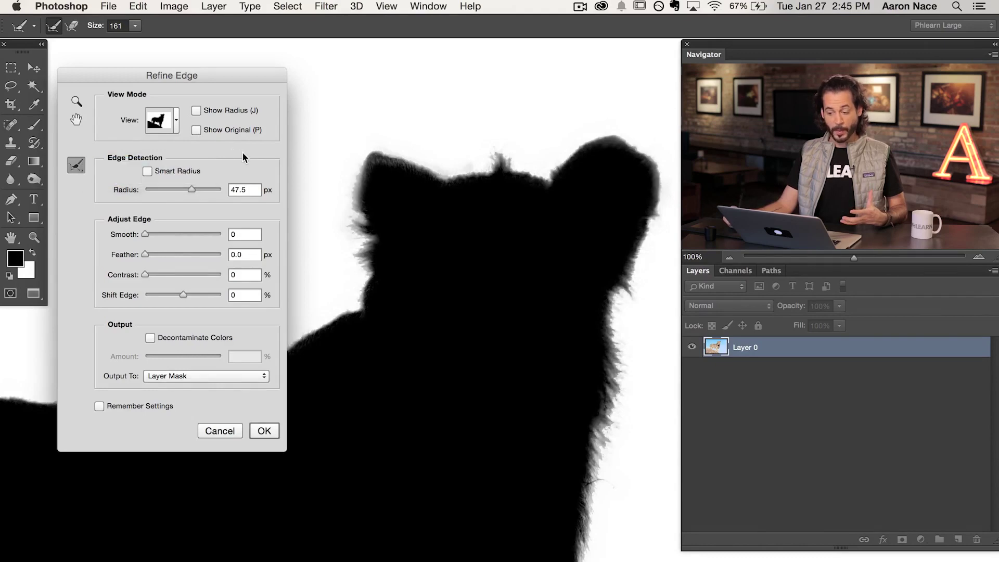
Step: Preview the mask On White, then as a red Overlay, and apply it as a layer mask
click(177, 121)
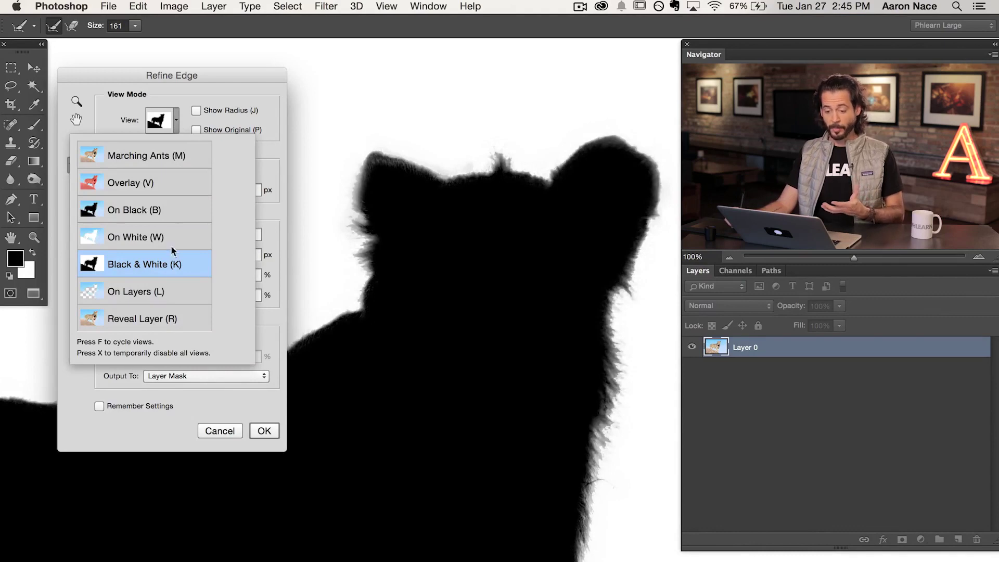
click(172, 245)
click(177, 123)
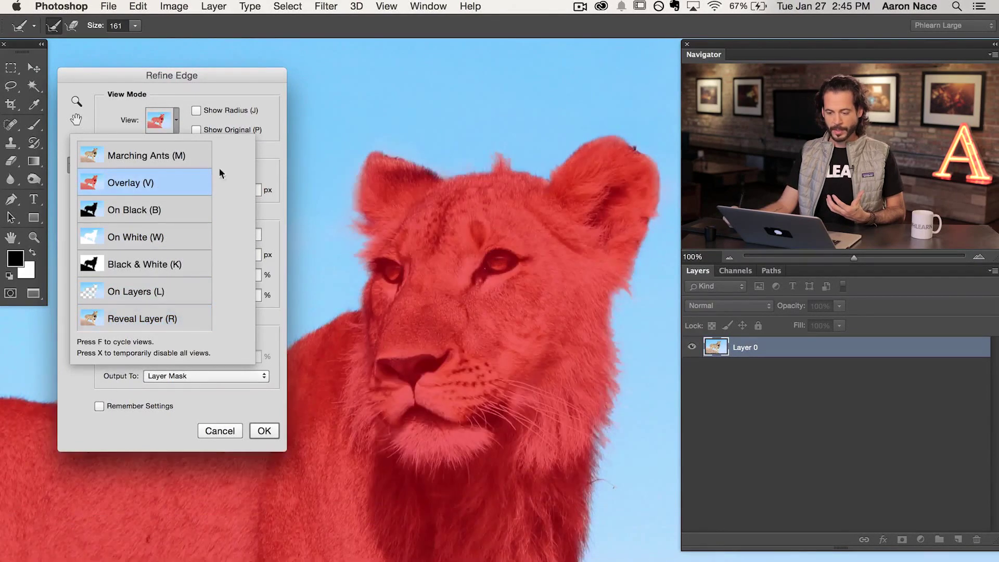
click(272, 143)
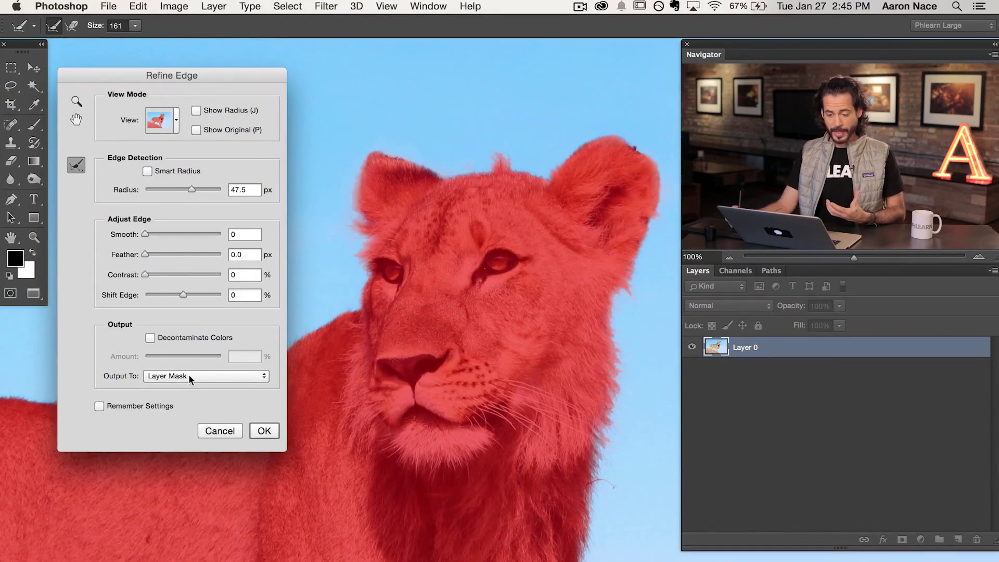
click(264, 431)
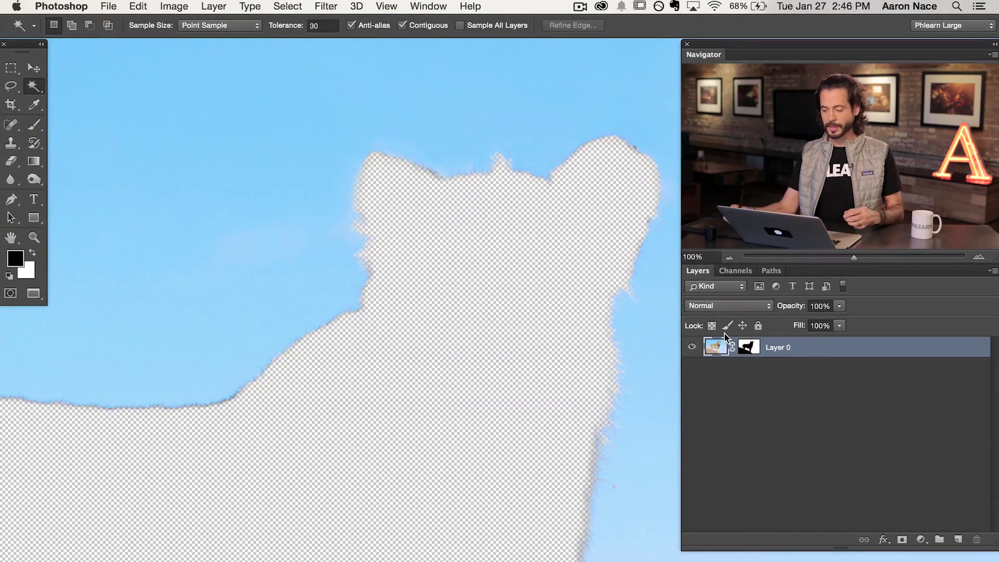
Step: Invert Layer 0's mask so the lion shows without sky, then zoom out to frame it
click(748, 346)
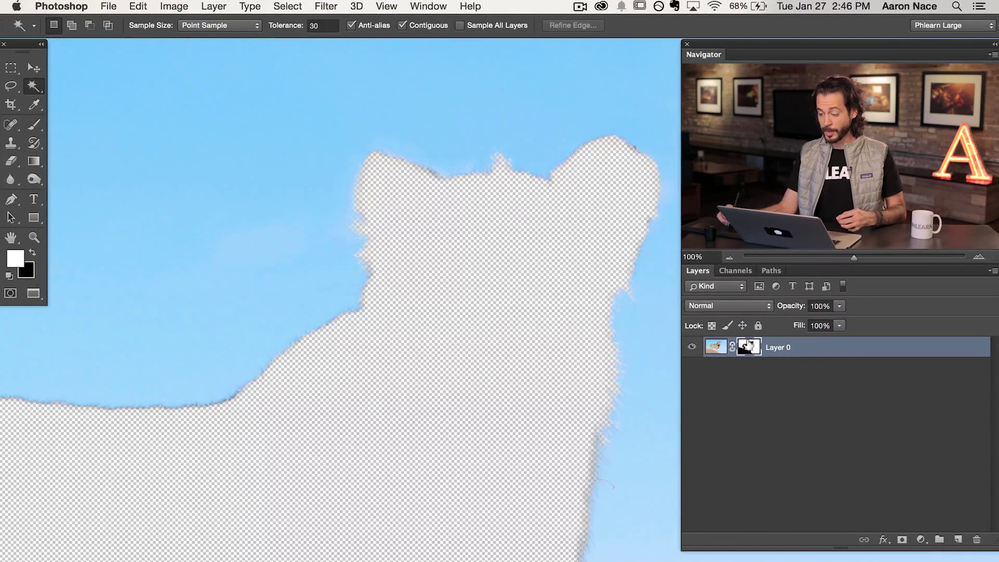
key(super+i)
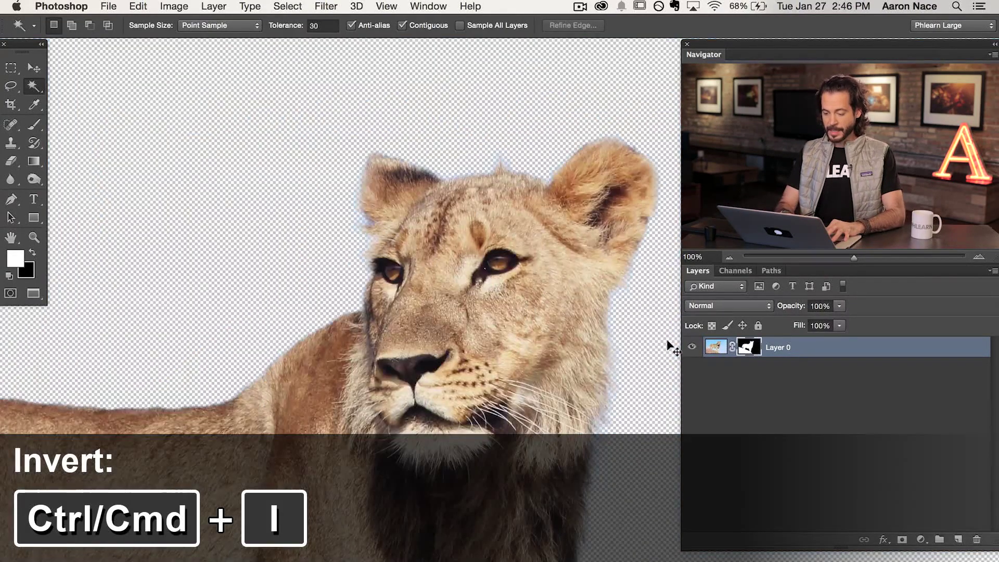
key(super+minus)
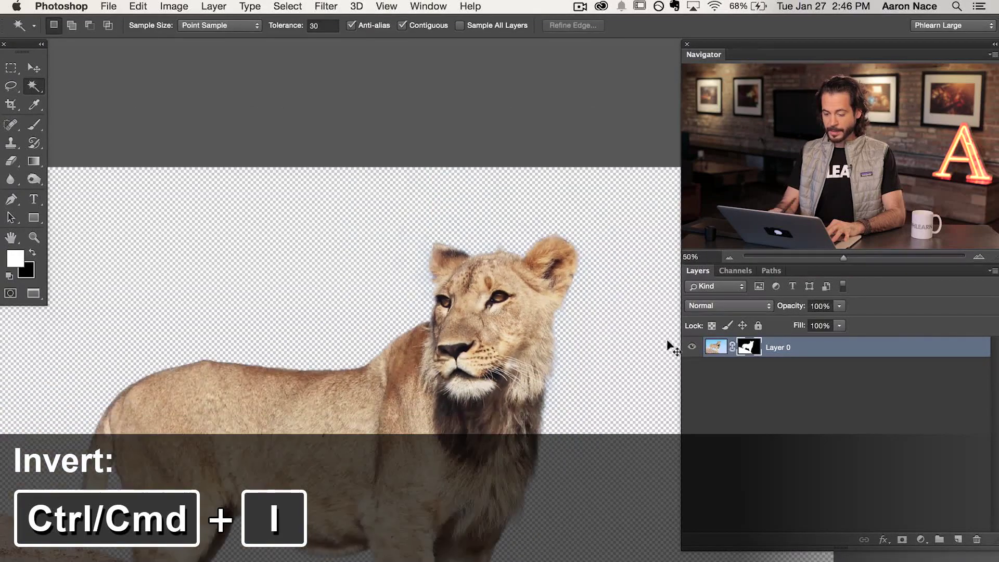
drag(493, 437, 490, 430)
drag(480, 332, 480, 323)
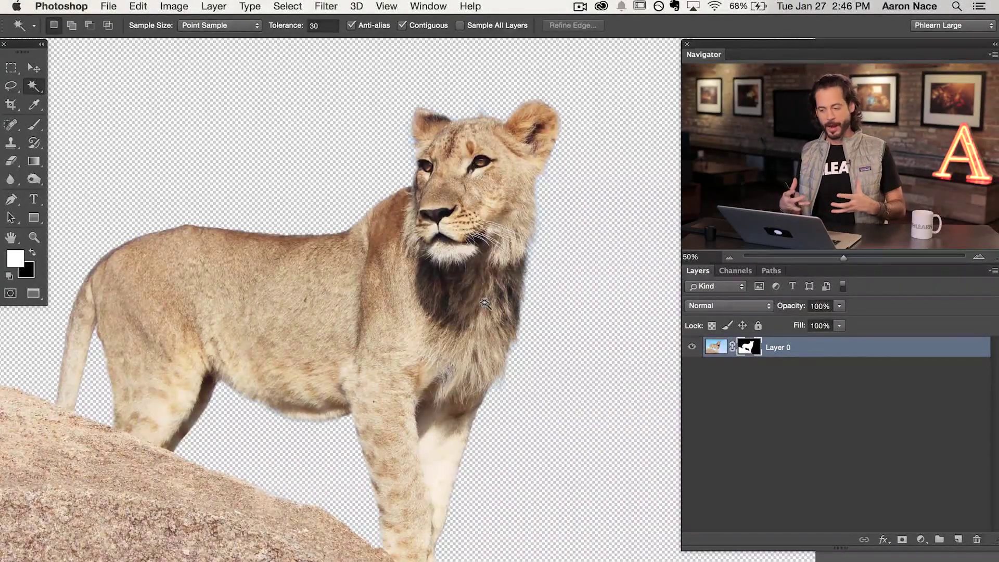
Step: Add a white Solid Color fill layer and move Color Fill 1 below Layer 0
click(919, 540)
click(930, 551)
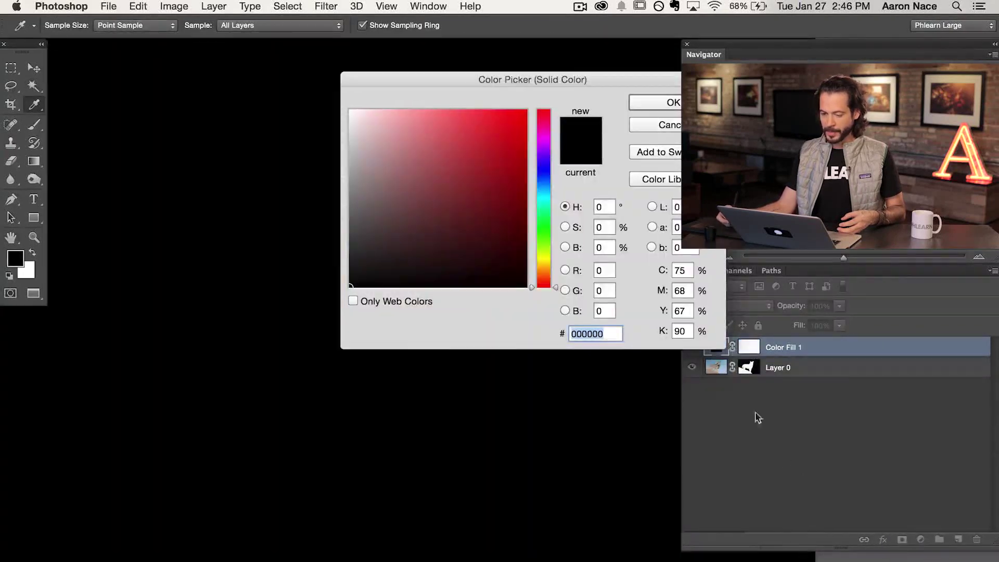
drag(473, 179, 323, 83)
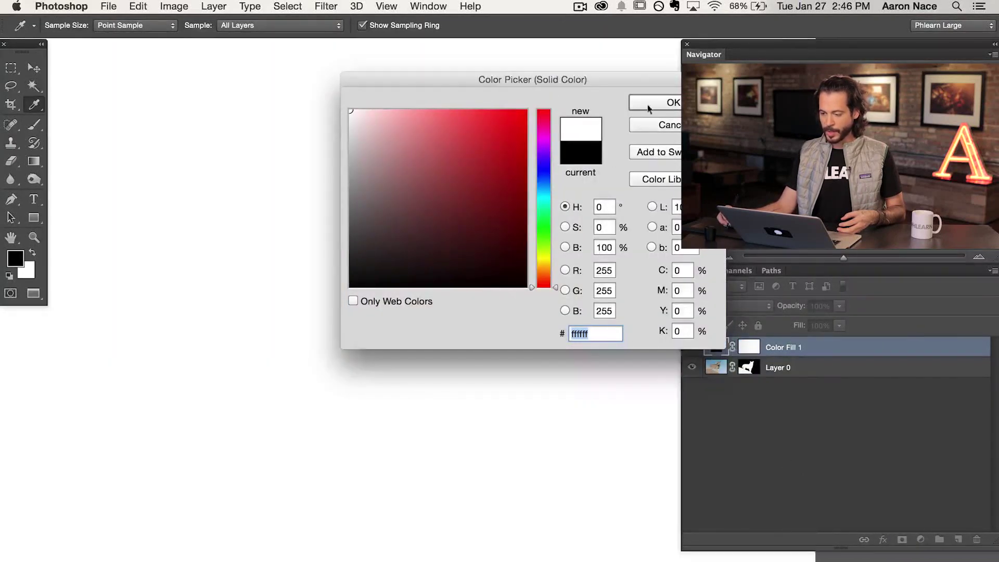
click(653, 102)
key(w)
drag(837, 346, 837, 379)
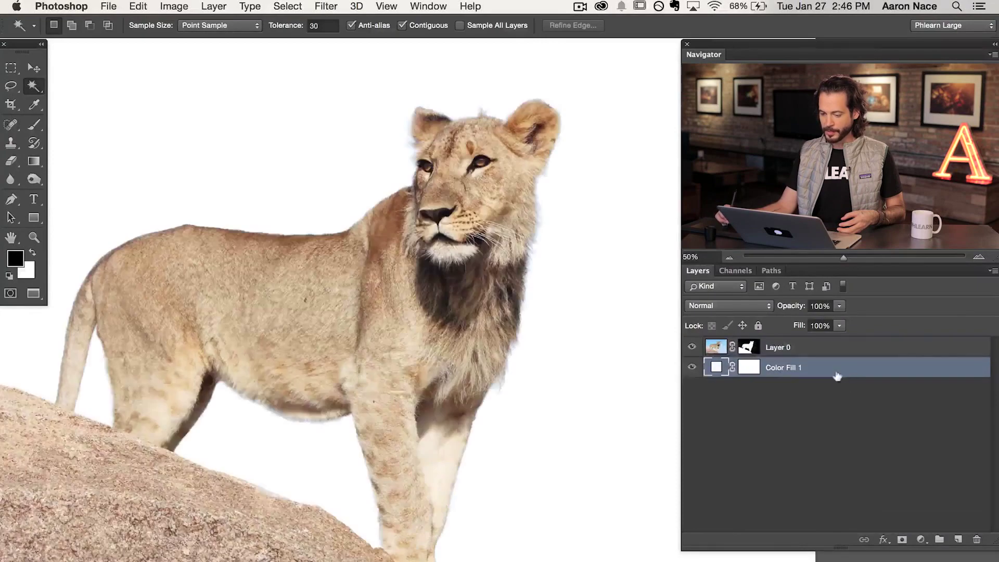
Step: Zoom in and pan around to inspect the mane edges against white
key(super+plus)
key(super+plus)
key(super+plus)
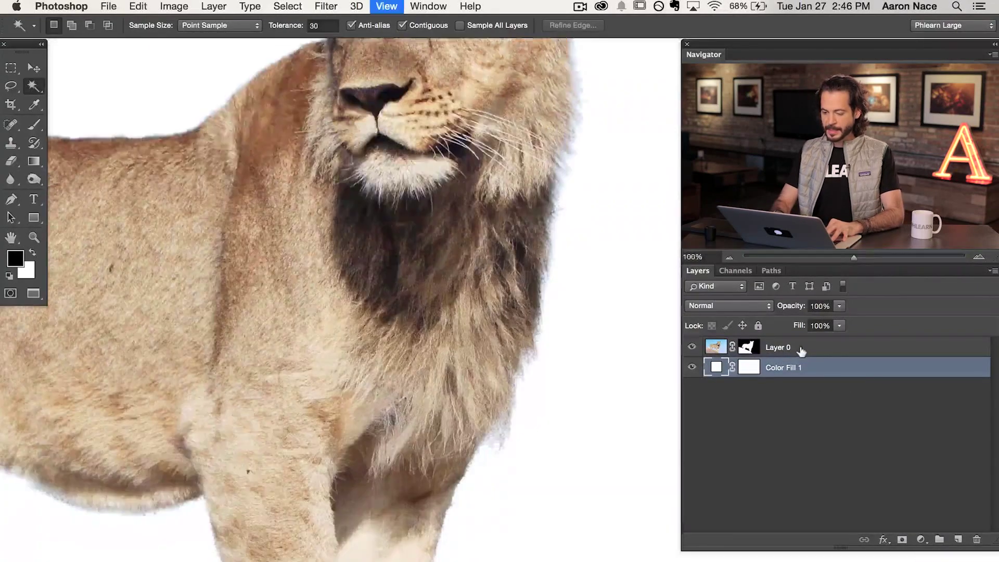
scroll(445, 245, up, 15)
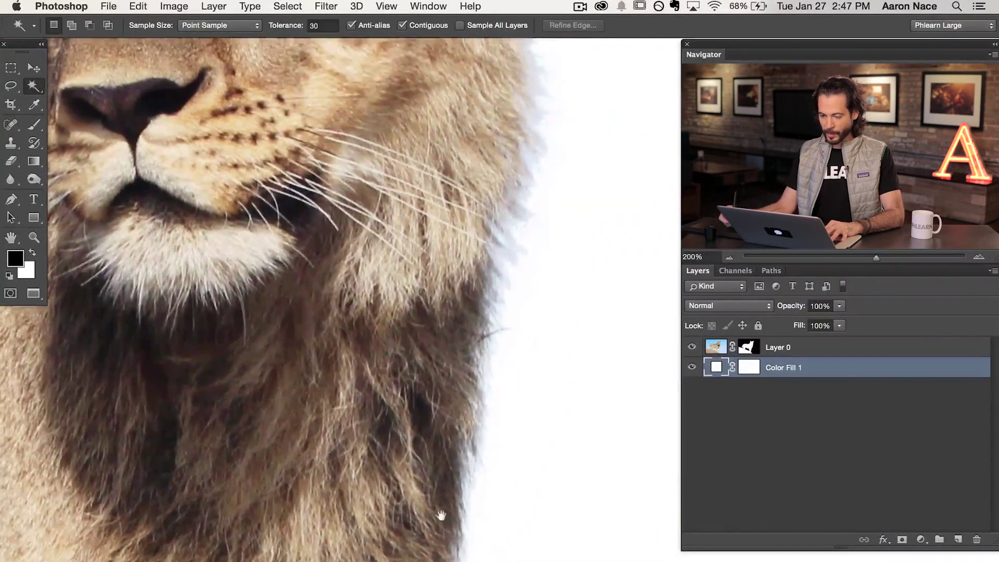
scroll(535, 543, up, 10)
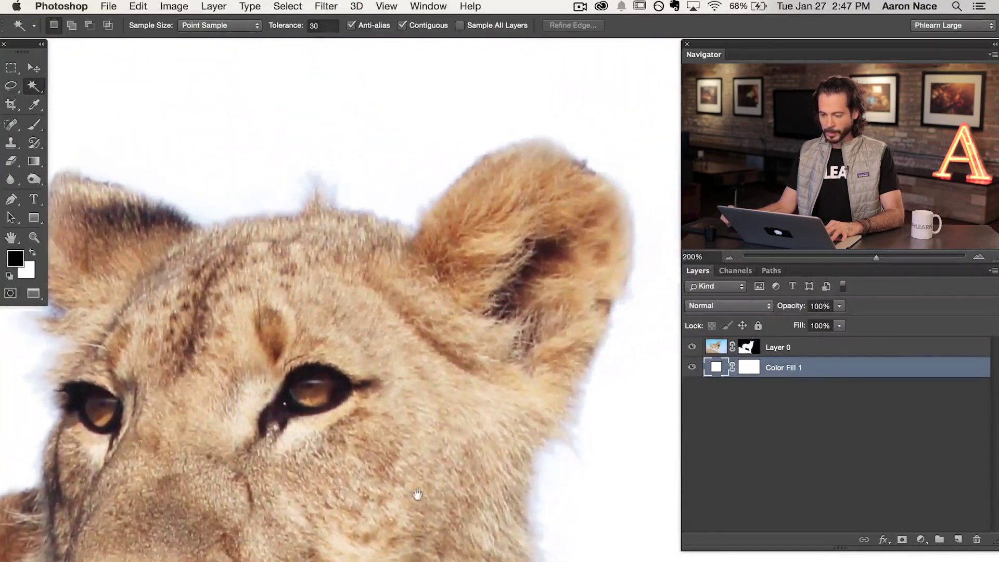
drag(266, 280, 447, 296)
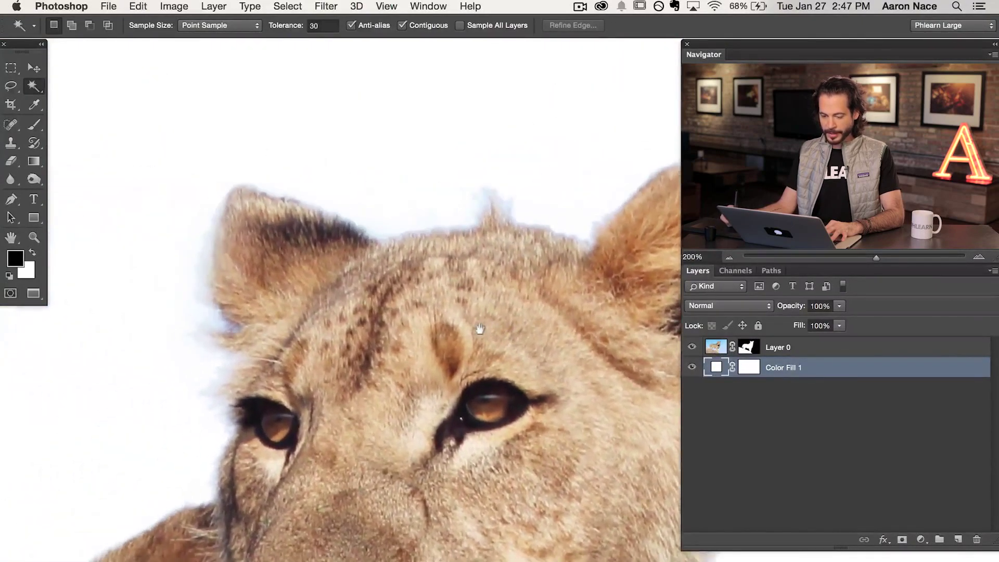
scroll(396, 276, down, 10)
scroll(395, 276, down, 15)
scroll(395, 276, right, 5)
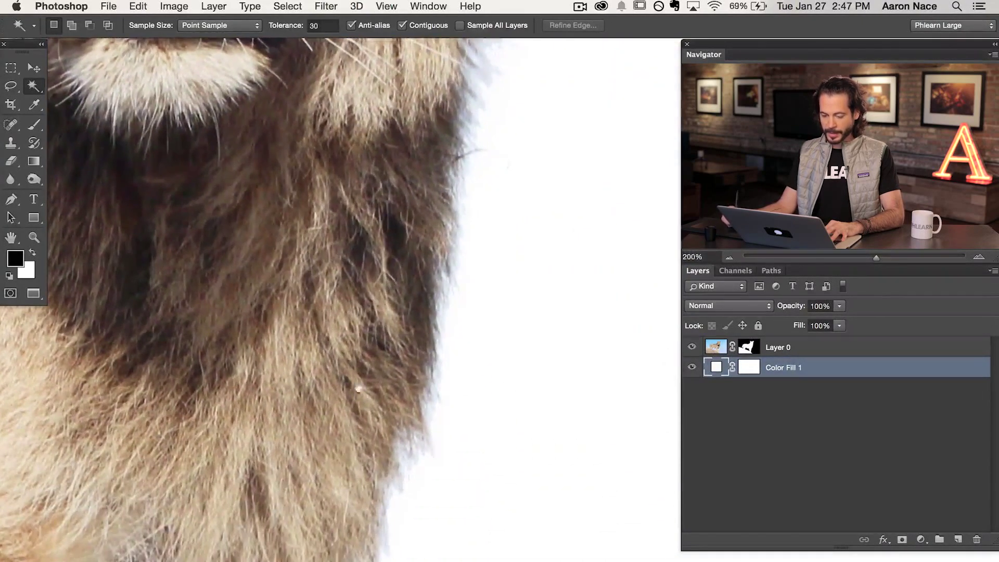
scroll(475, 316, down, 6)
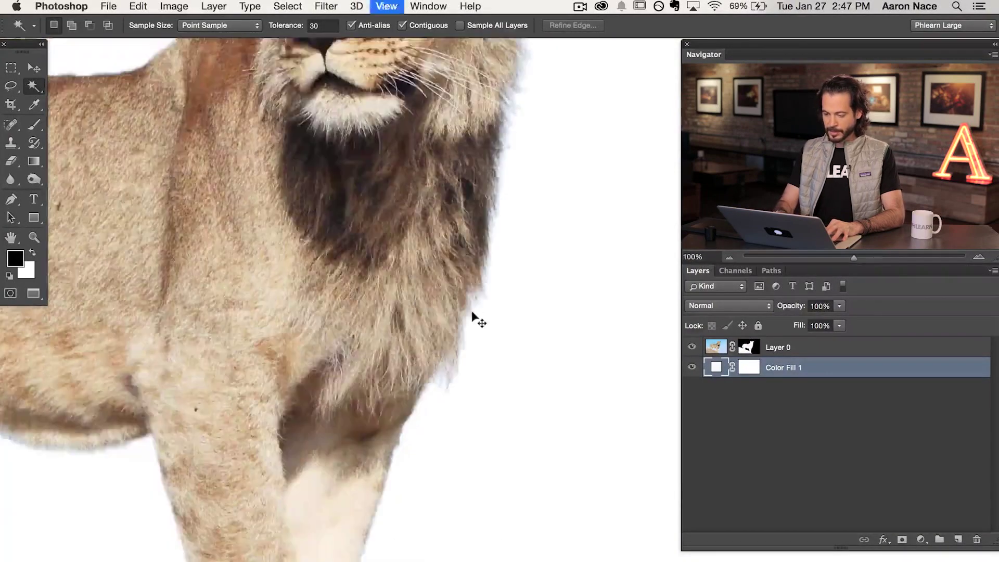
scroll(499, 384, up, 5)
scroll(500, 383, left, 2)
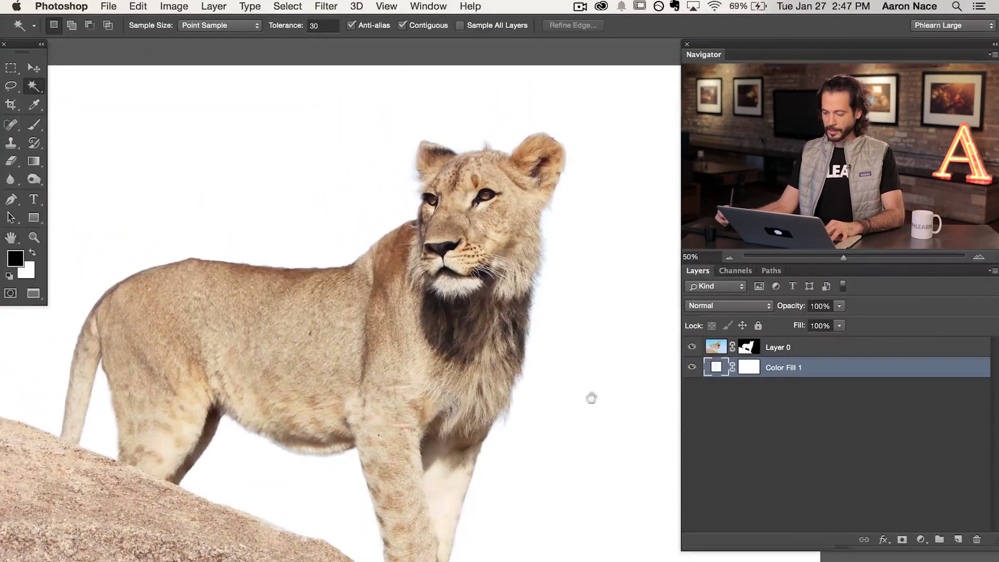
double_click(716, 367)
drag(564, 78, 216, 258)
mouse_move(112, 358)
mouse_down()
mouse_move(154, 319)
mouse_move(162, 348)
mouse_move(153, 328)
mouse_up()
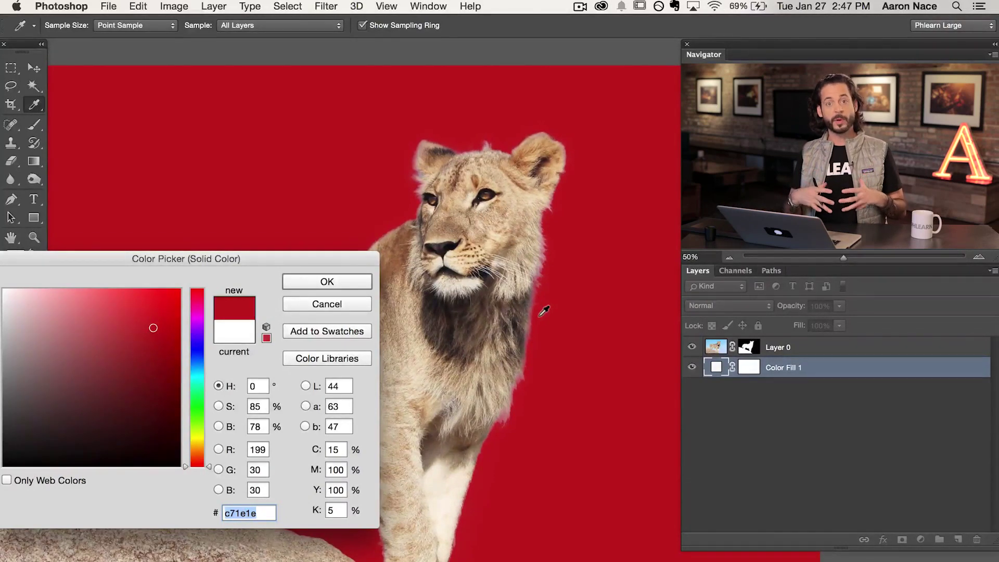
mouse_move(70, 322)
mouse_down()
mouse_move(63, 290)
mouse_move(37, 295)
mouse_move(49, 302)
mouse_up()
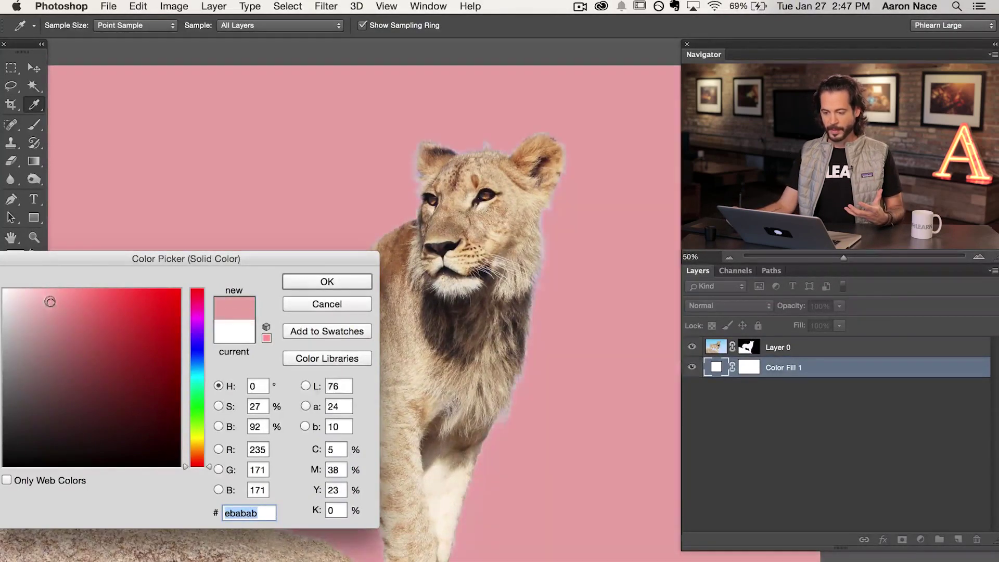
click(194, 415)
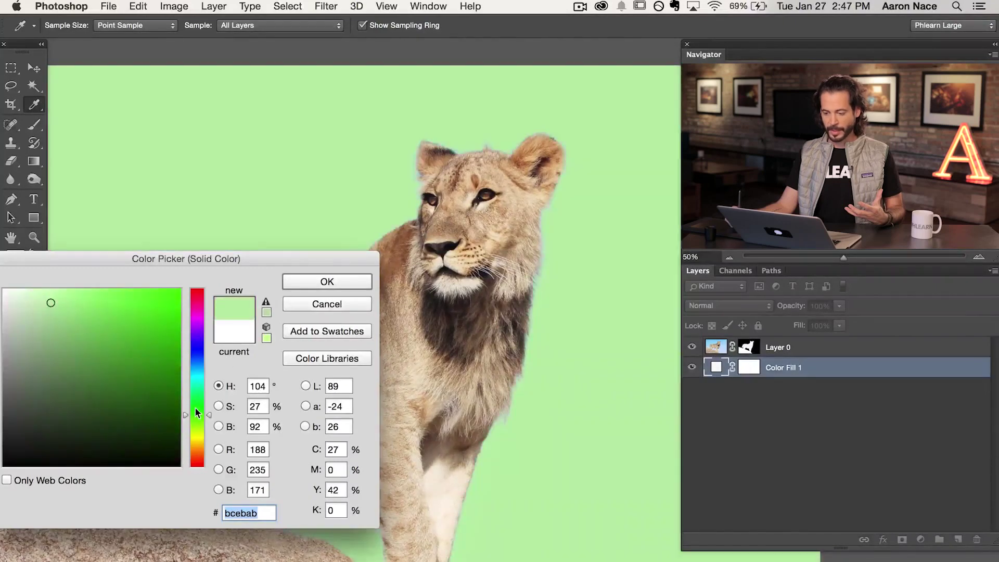
click(198, 370)
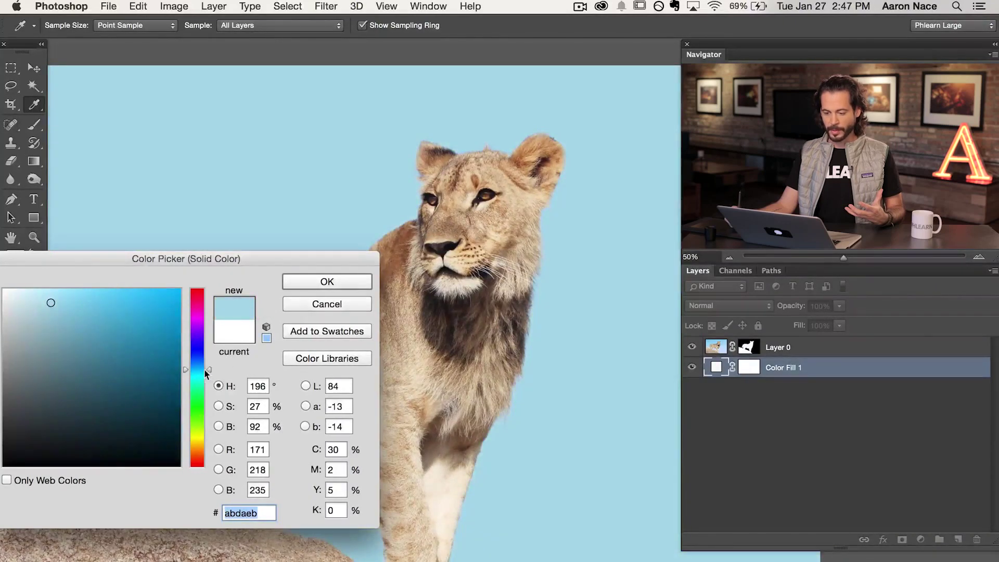
mouse_move(95, 380)
mouse_down()
mouse_move(149, 435)
mouse_move(227, 471)
mouse_up()
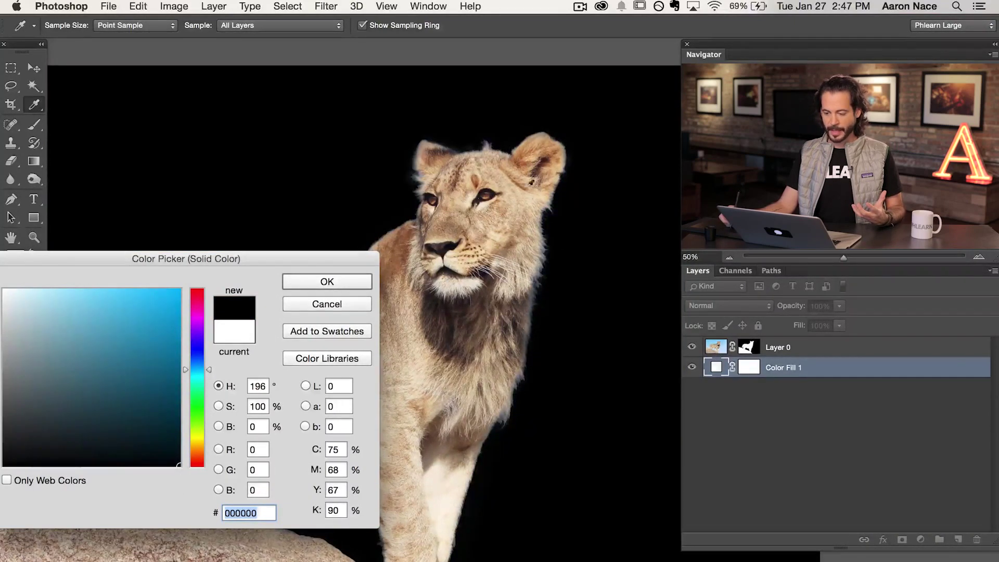
mouse_move(64, 328)
mouse_down()
mouse_move(10, 294)
mouse_move(74, 226)
mouse_up()
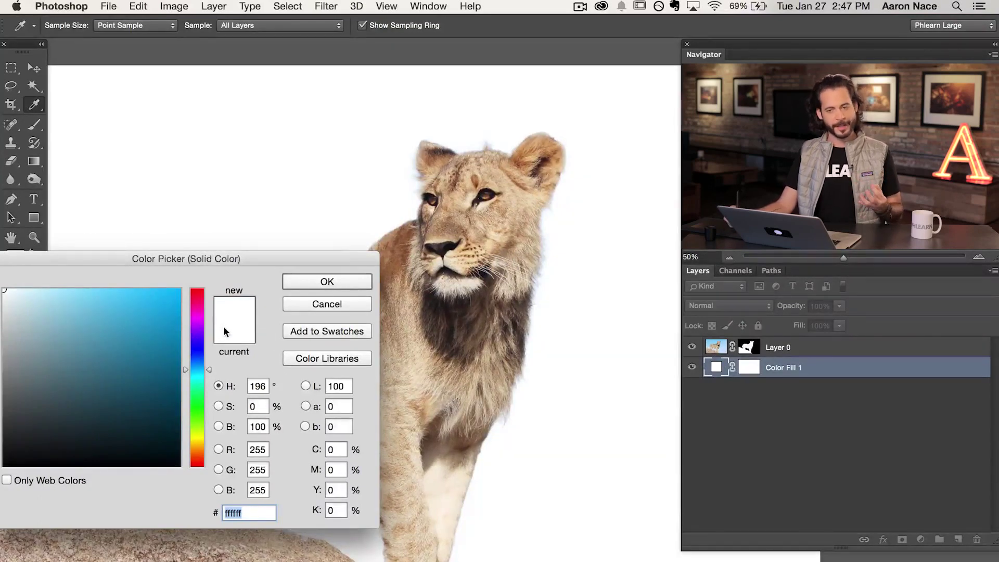
click(328, 283)
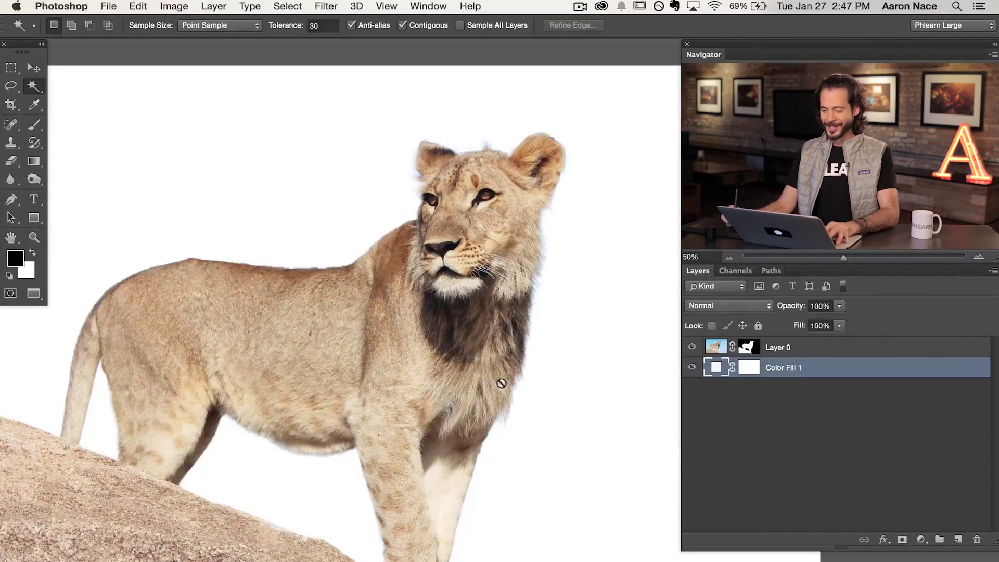
Step: Hide Color Fill 1 to check transparency, then show the white fill again
scroll(467, 385, right, 3)
key(super+minus)
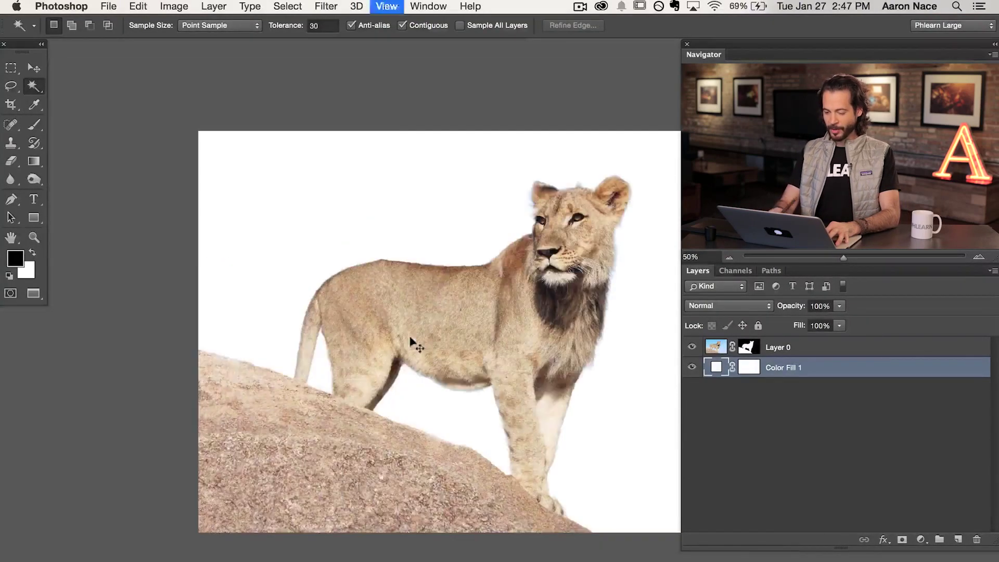
scroll(413, 338, right, 3)
click(692, 367)
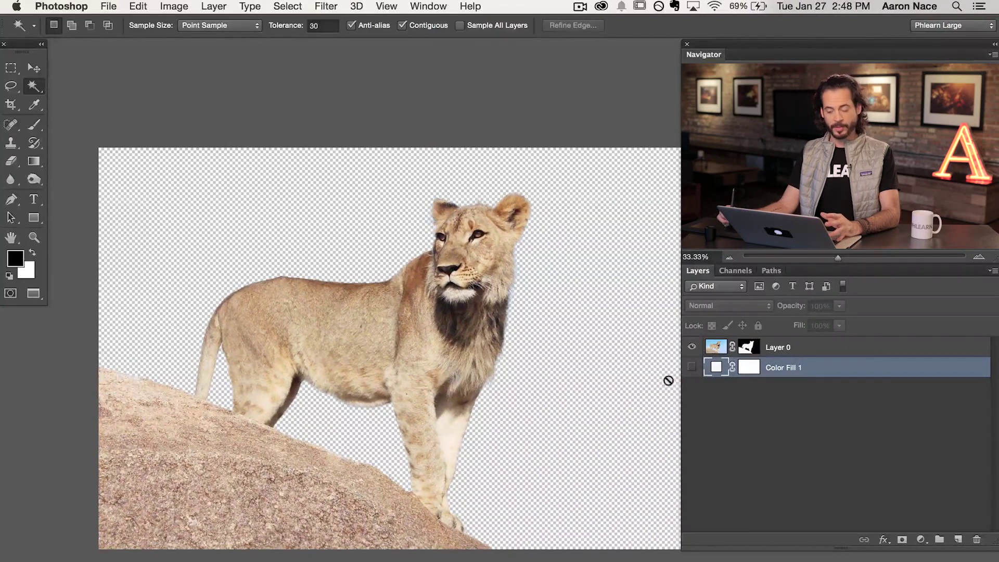
scroll(656, 394, left, 2)
scroll(655, 393, down, 2)
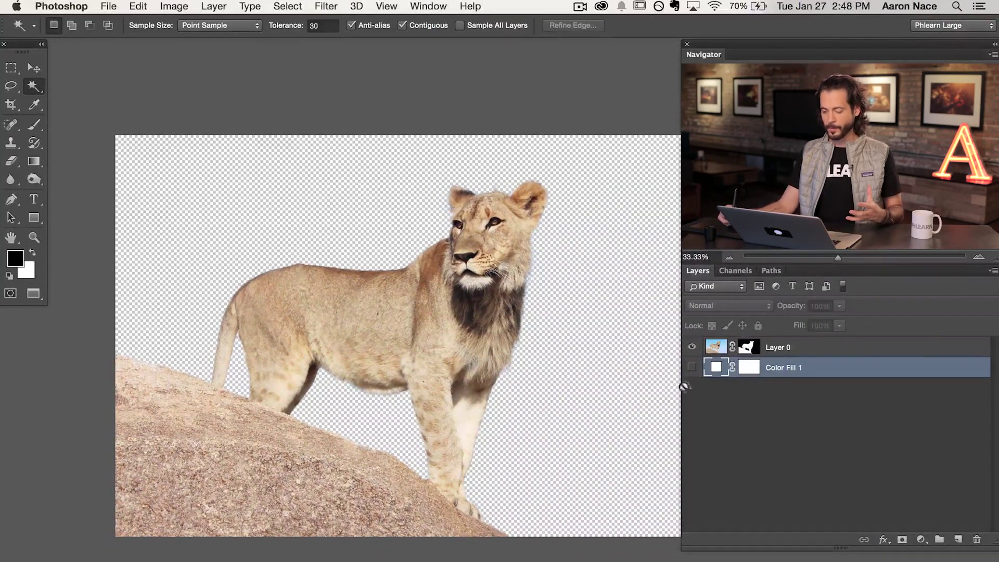
click(691, 368)
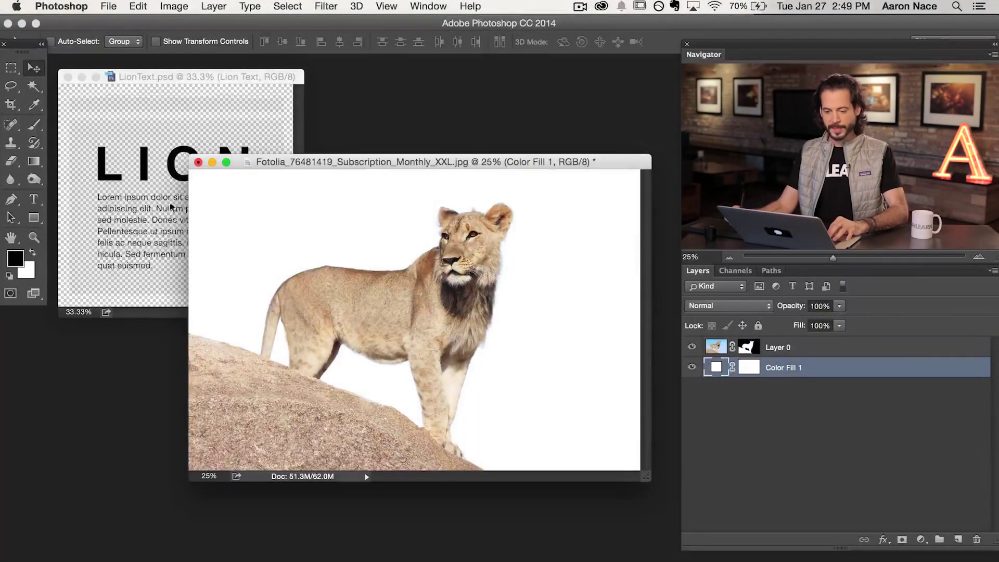
Step: Copy the Lion Text group from LionText.psd into the lion document and bring it to the top
click(191, 123)
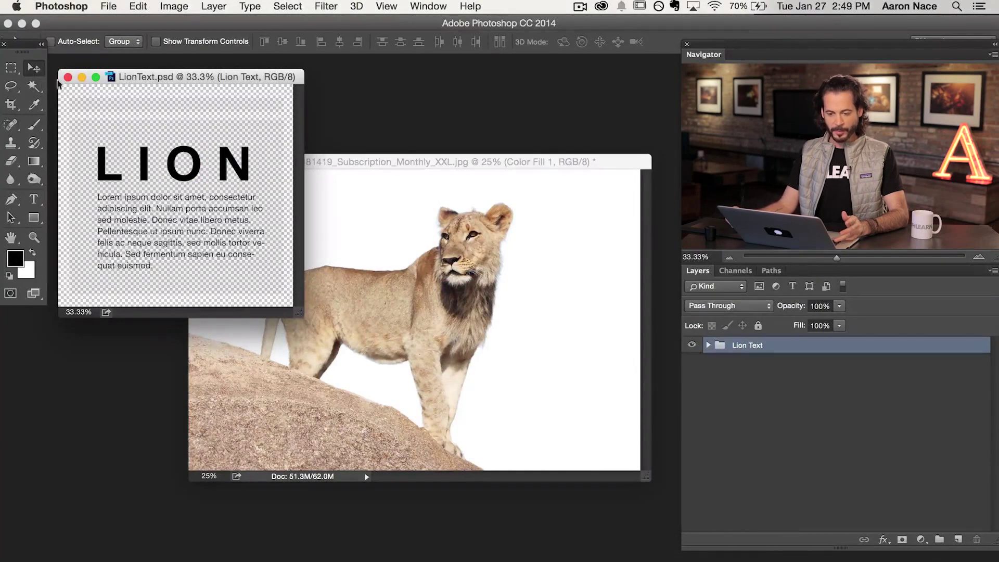
drag(183, 187, 404, 273)
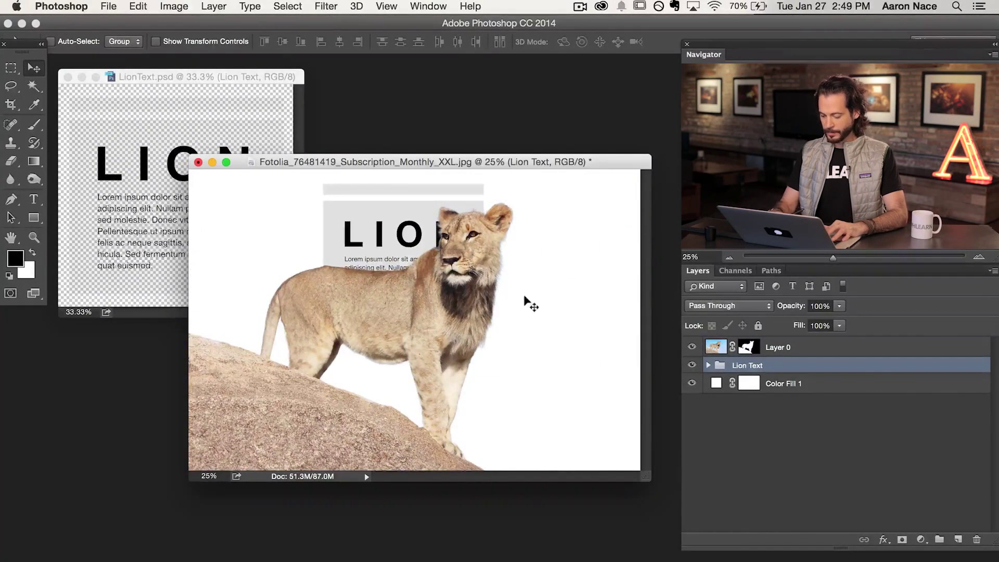
key(super+bracketright)
Step: Move the LION text block to the upper left and send it behind Layer 0
key(f)
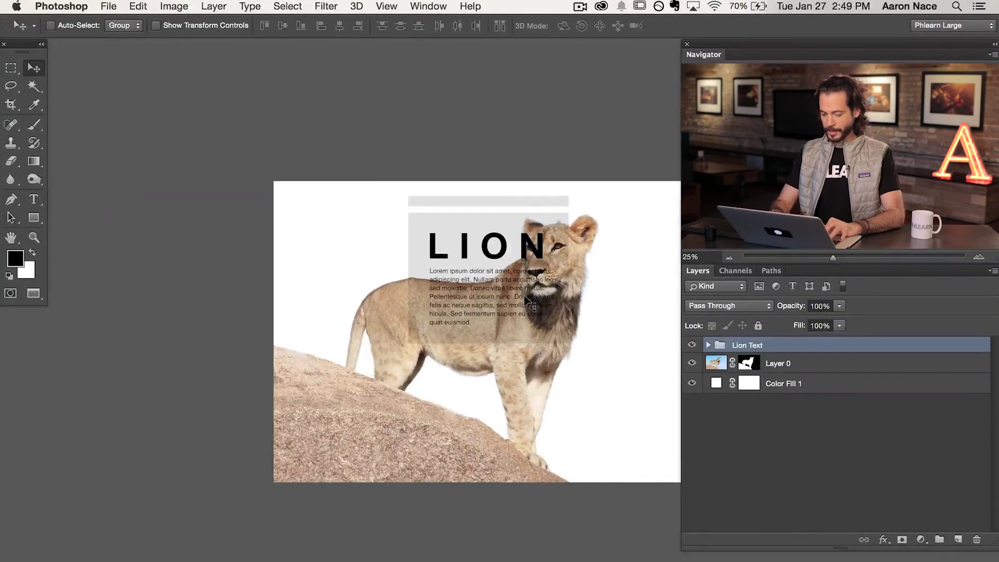
key(super+equal)
drag(531, 304, 498, 324)
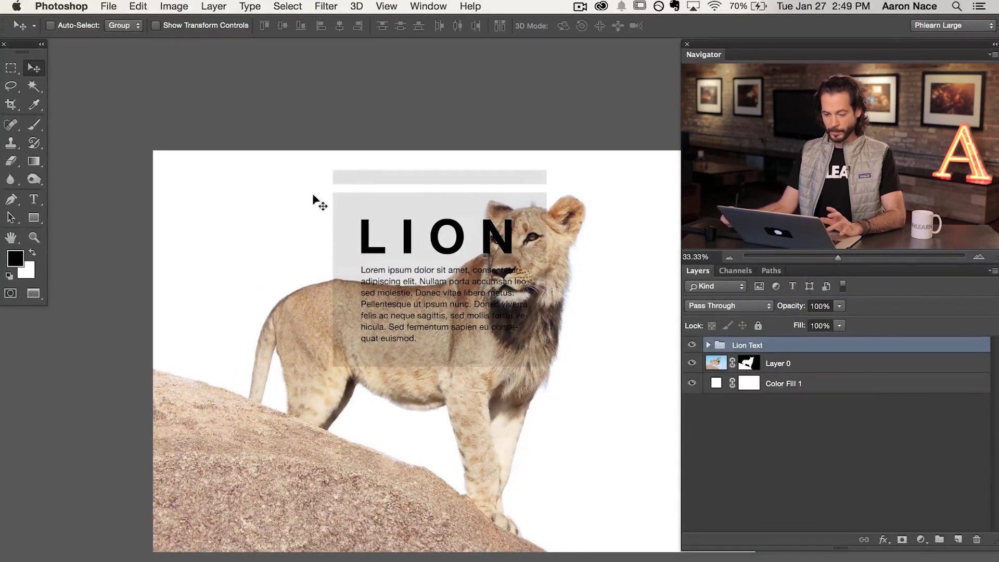
drag(462, 326, 304, 314)
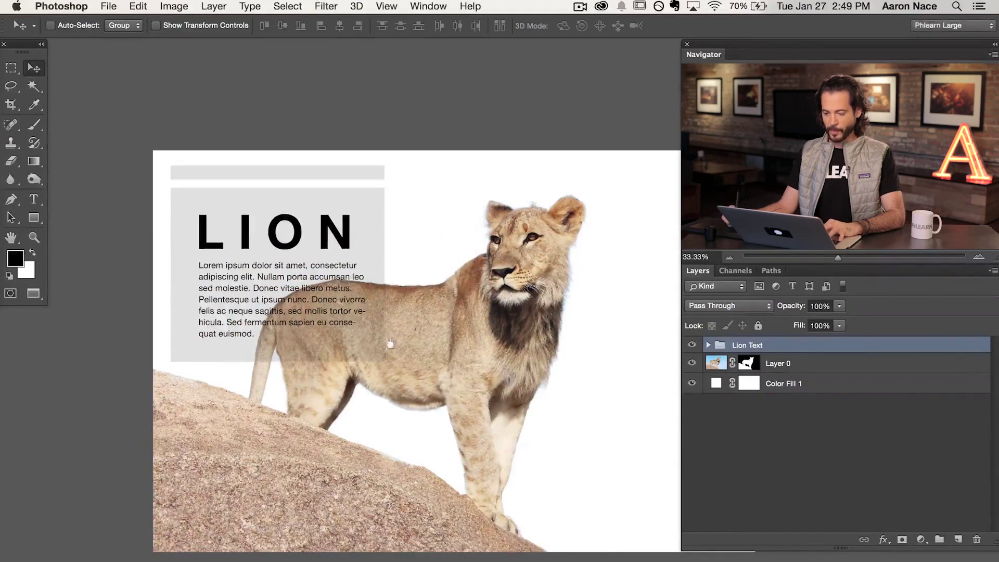
drag(394, 348, 351, 348)
drag(423, 363, 371, 361)
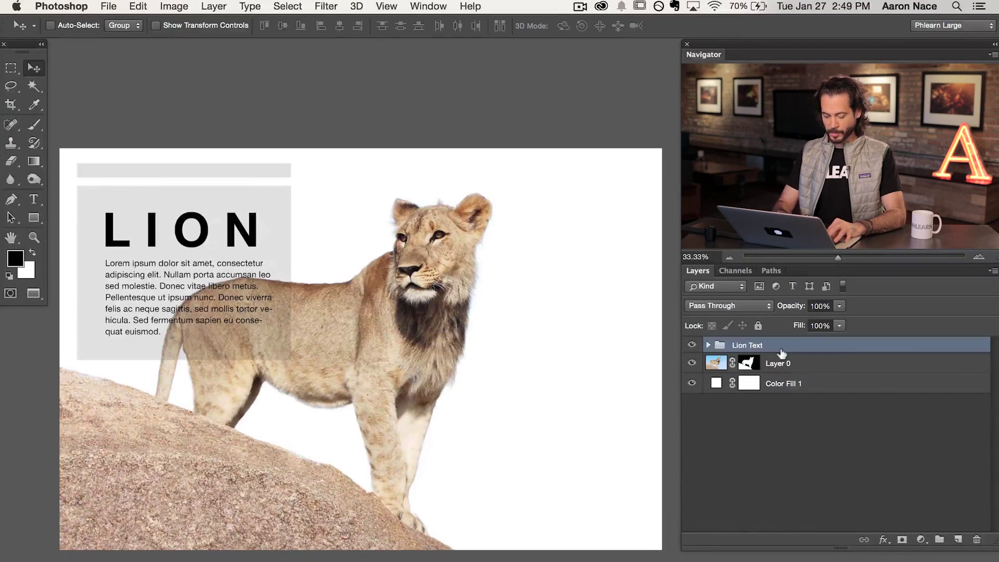
key(super+bracketleft)
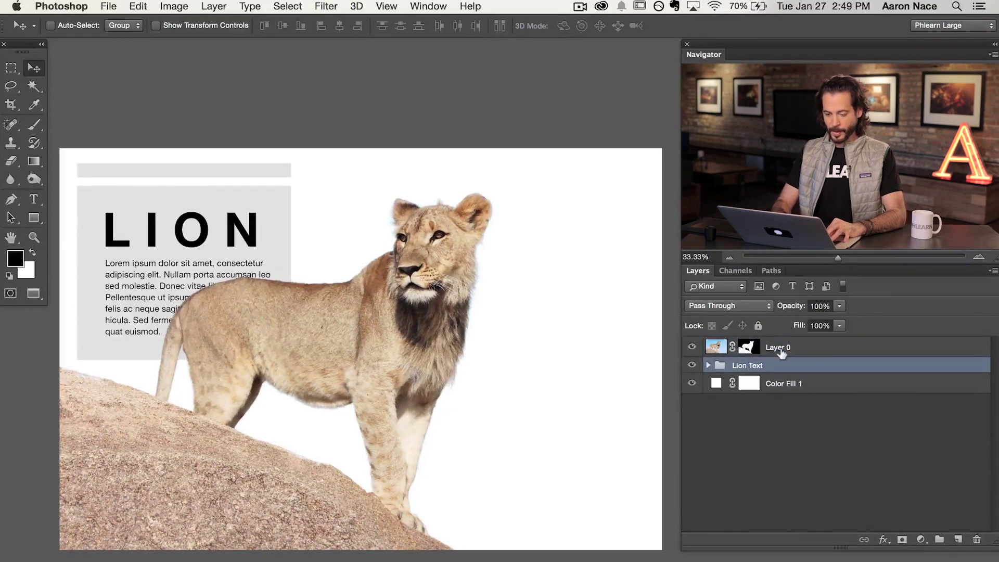
Step: Drag the LION text block right and down behind the lion's mane
scroll(357, 341, right, 2)
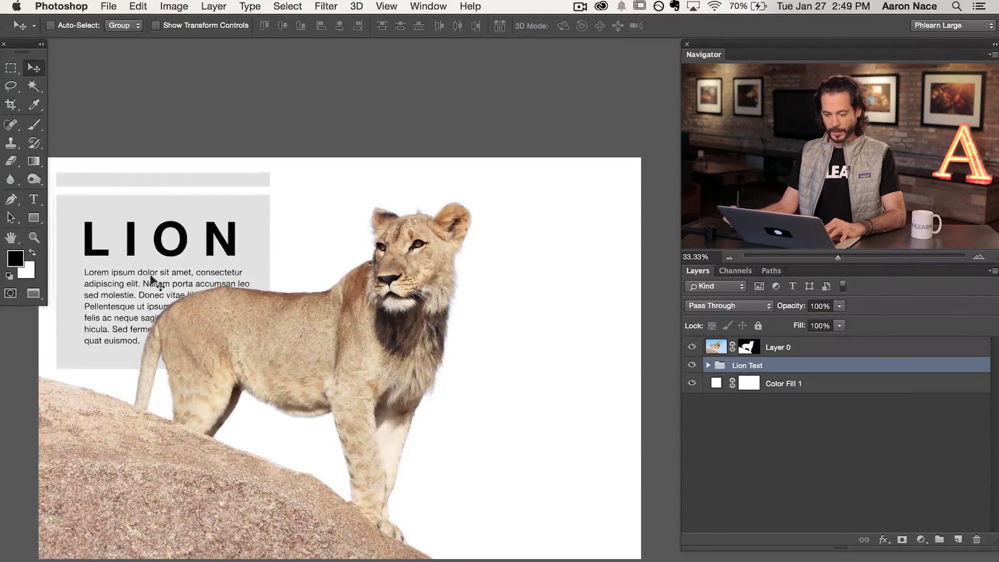
drag(137, 273, 460, 333)
key(super+equal)
key(super+equal)
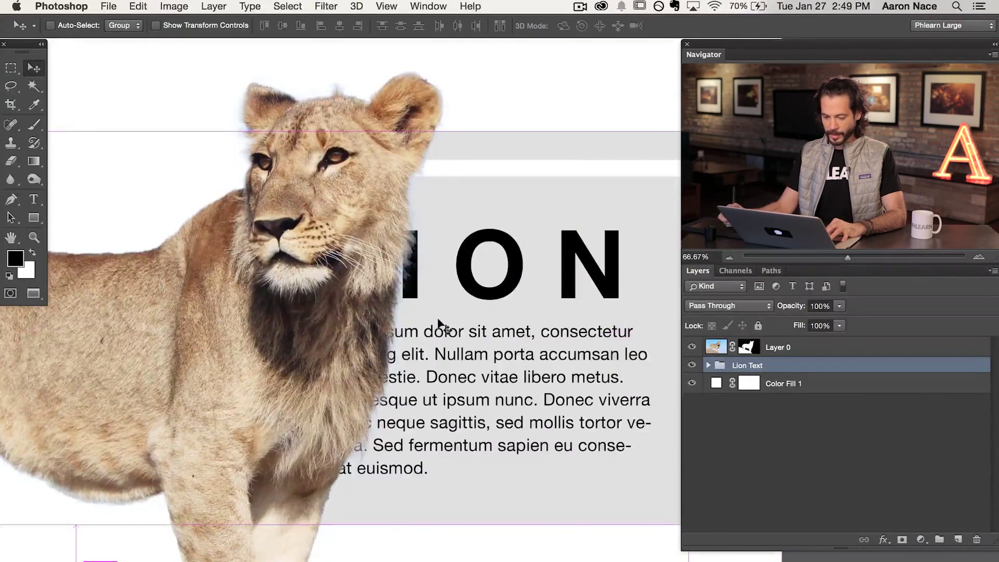
drag(431, 264, 434, 265)
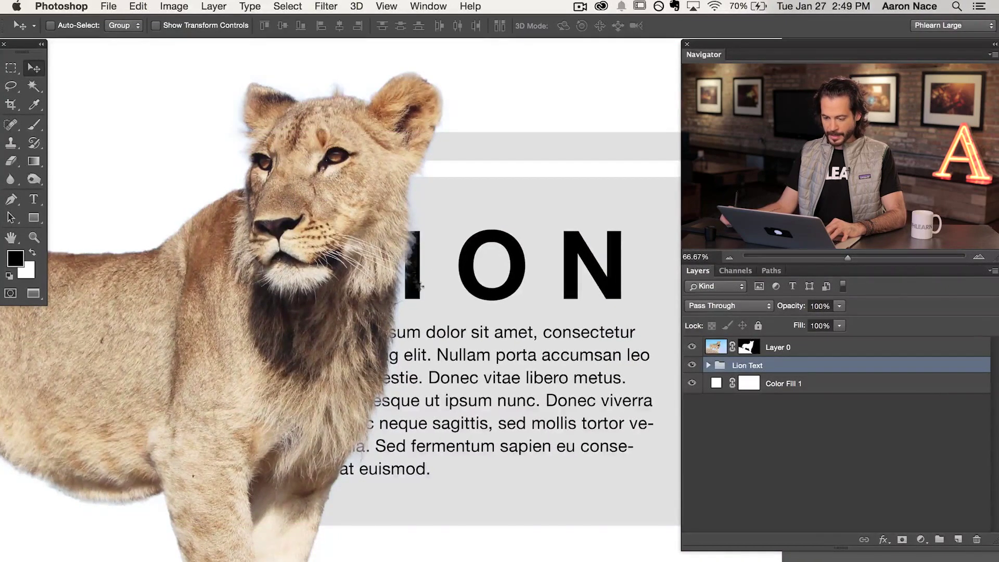
Step: Fine-tune the text block lower right so its grey panel tucks behind the lion's chest
drag(427, 342, 458, 427)
key(super+minus)
key(super+minus)
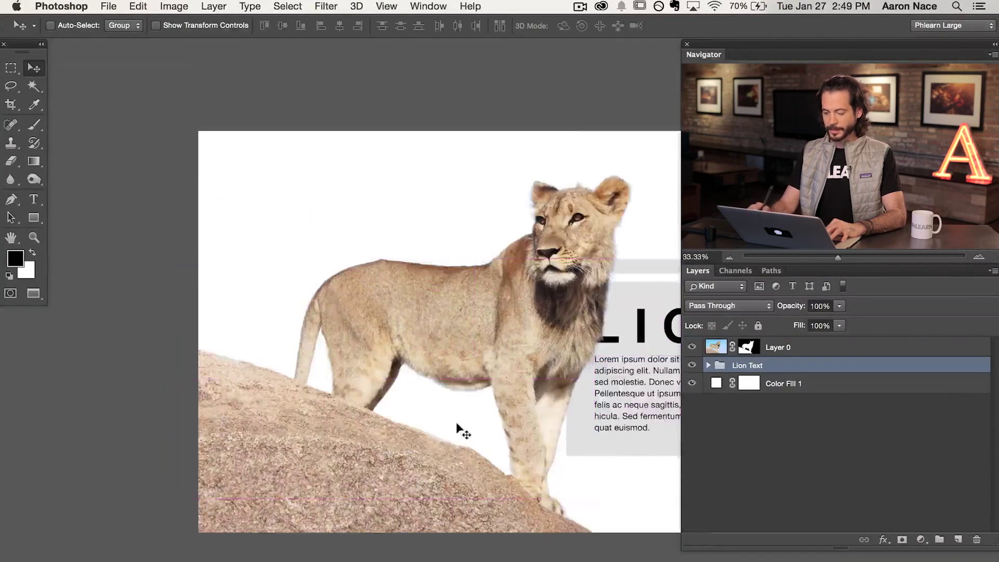
drag(385, 405, 209, 431)
drag(486, 431, 495, 466)
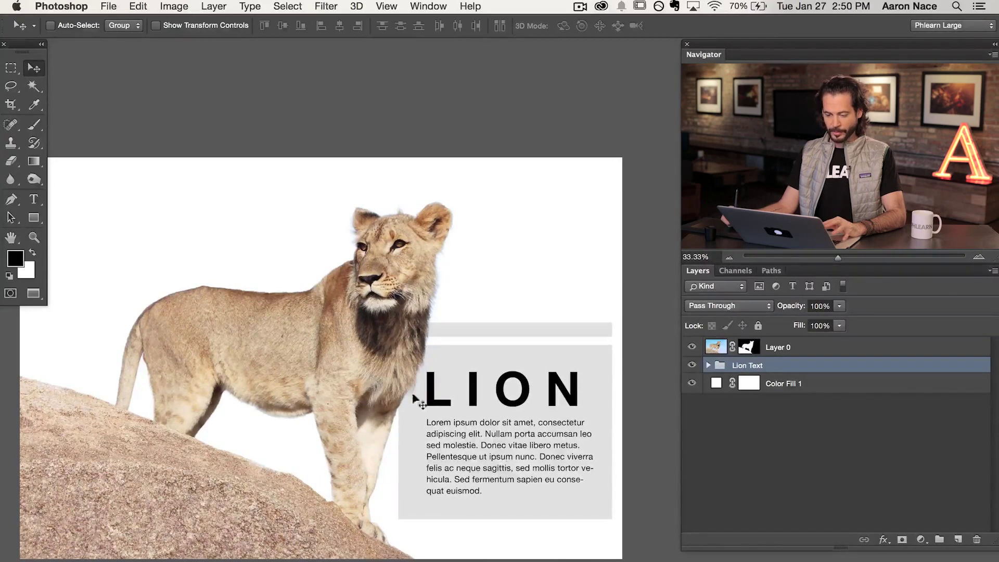
scroll(494, 460, left, 2)
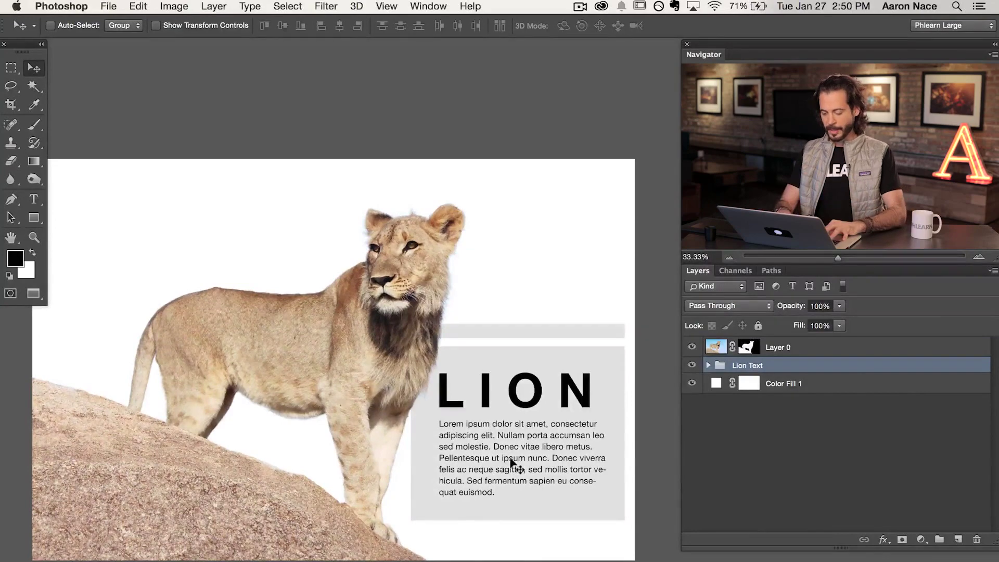
key(super+plus)
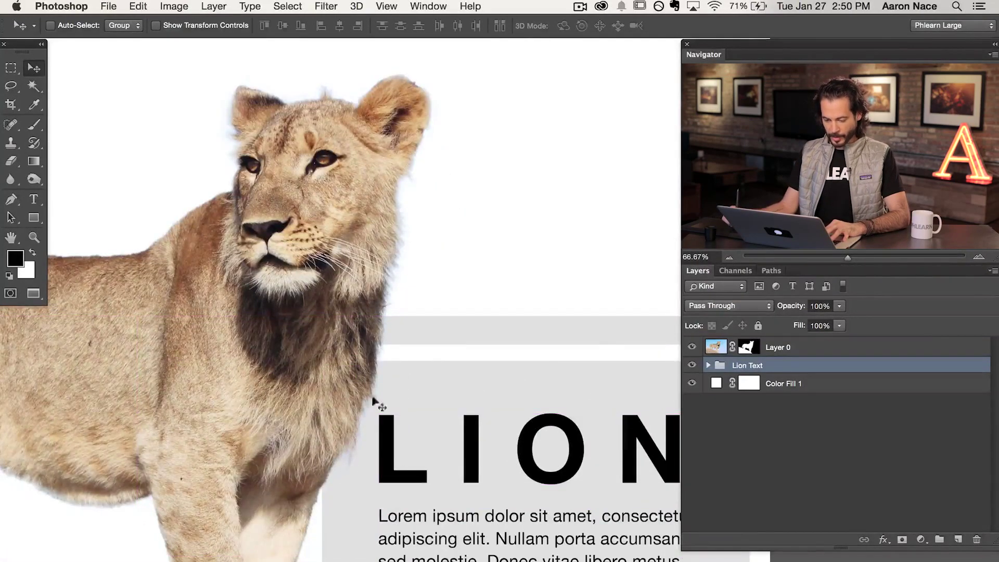
key(super+minus)
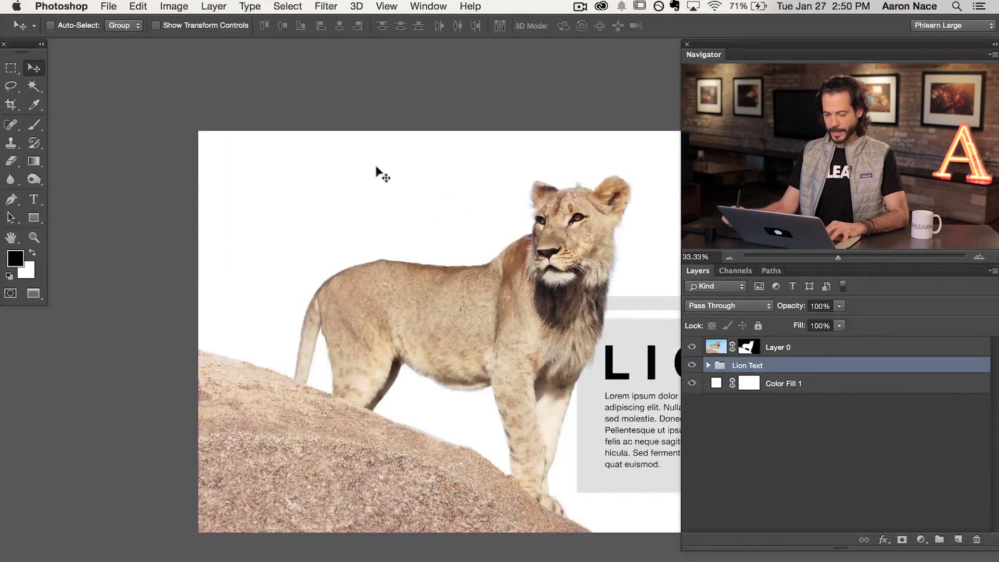
Step: Crop the layout tighter from the top-left corner, then check the lion's mane edge
key(c)
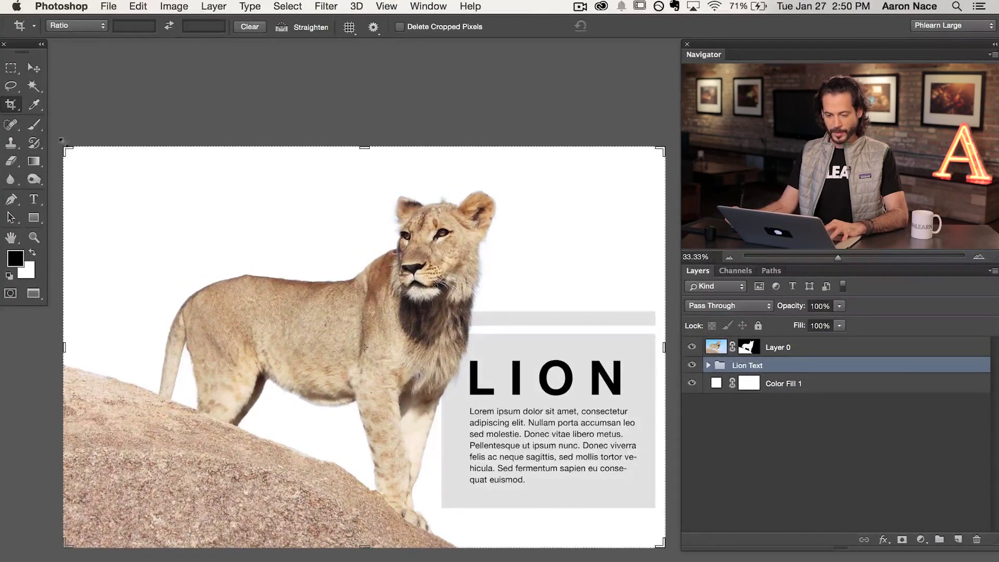
drag(66, 142, 108, 155)
key(Return)
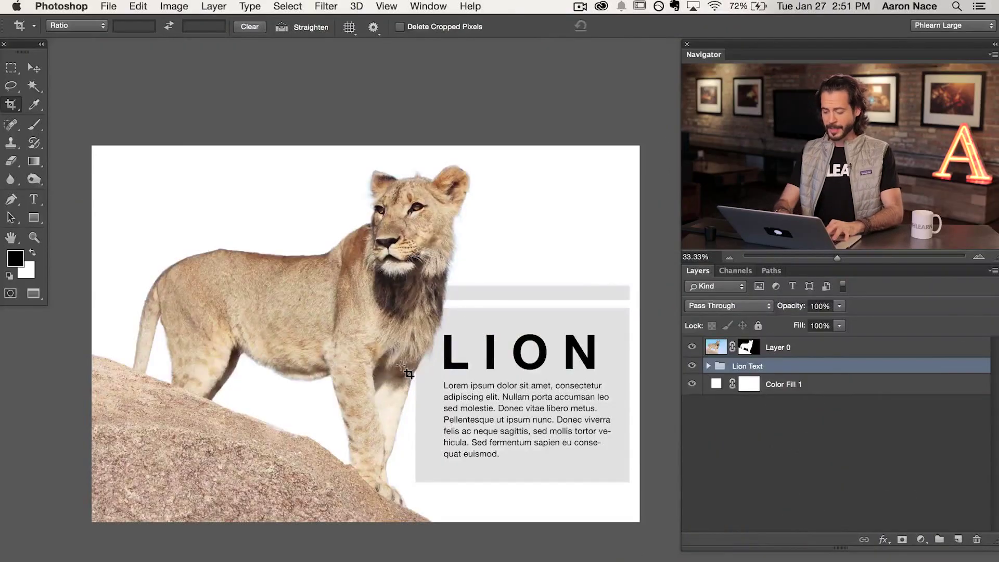
key(super+plus)
key(super+plus)
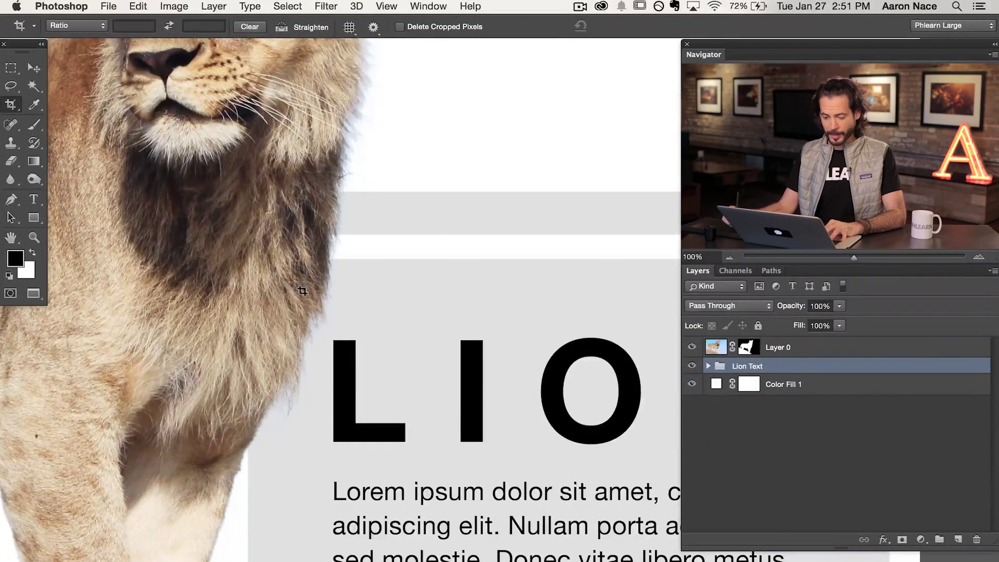
key(super+minus)
key(super+minus)
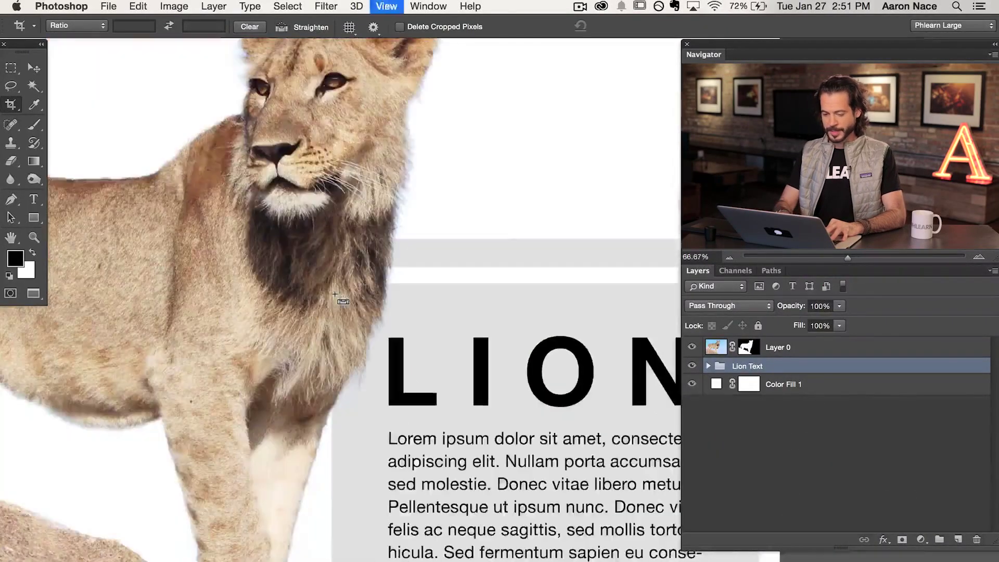
scroll(335, 294, right, 5)
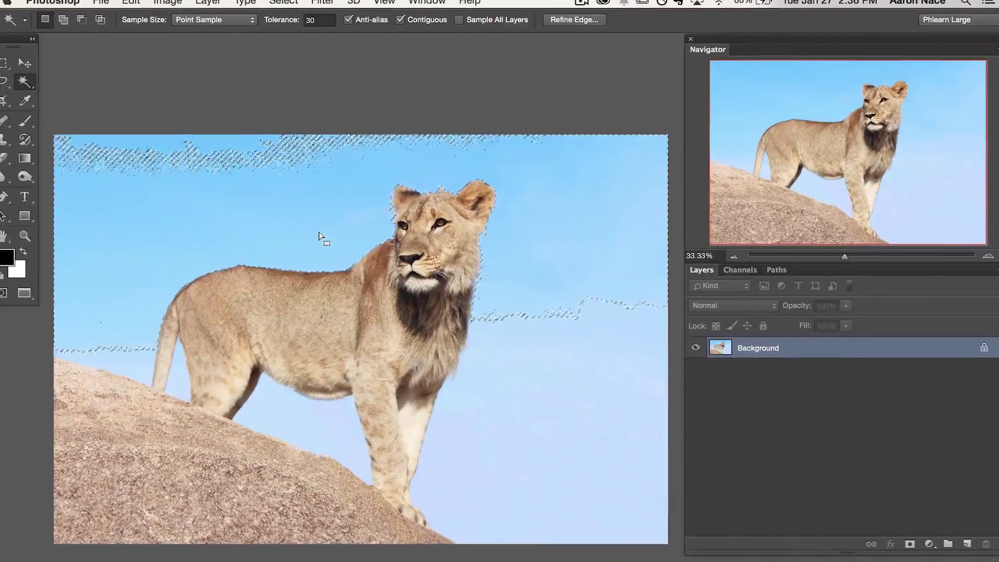
Step: Add the leftover sky strip to the selection, then refine the lion's edge with Shift Edge -13%
shift+click(236, 150)
click(287, 6)
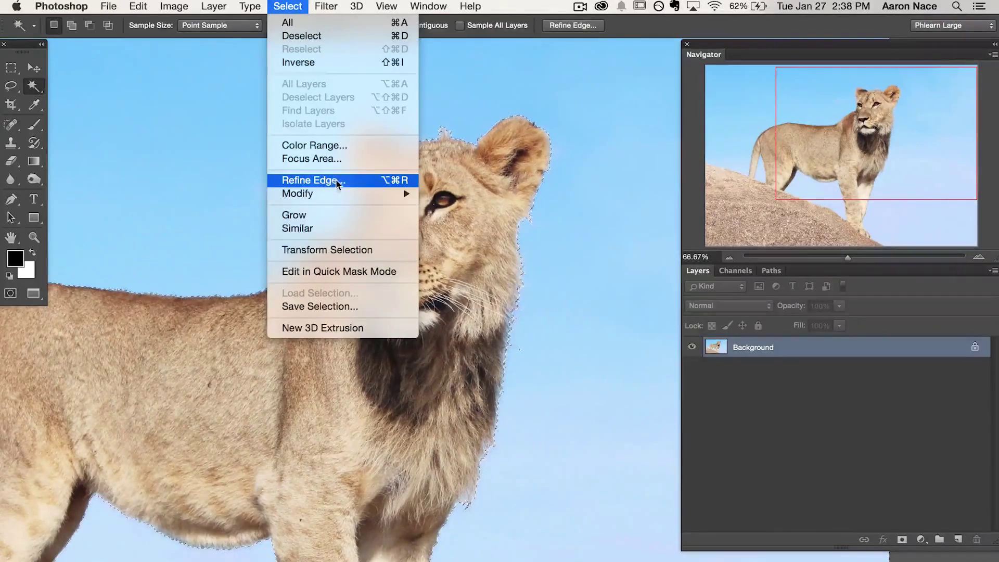
click(325, 181)
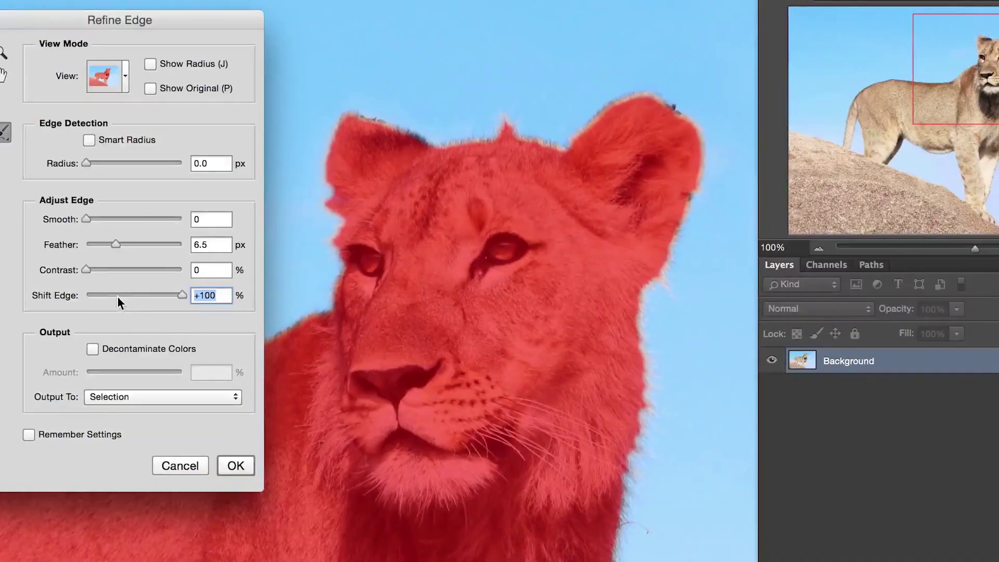
drag(118, 297, 129, 295)
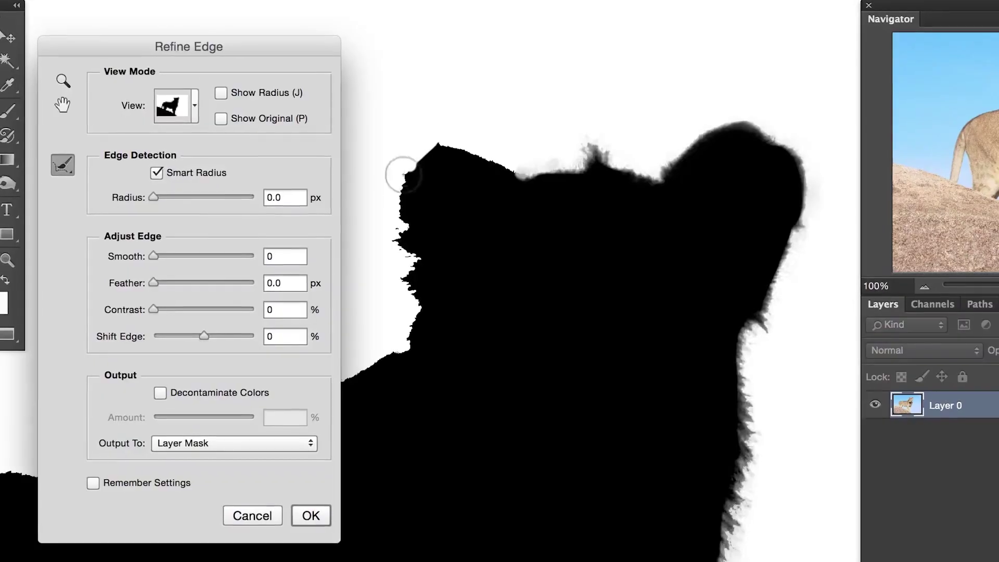
mouse_move(402, 174)
mouse_down()
mouse_move(394, 219)
mouse_move(406, 229)
mouse_move(387, 249)
mouse_move(403, 249)
mouse_move(413, 270)
mouse_move(400, 290)
mouse_move(415, 321)
mouse_move(385, 360)
mouse_up()
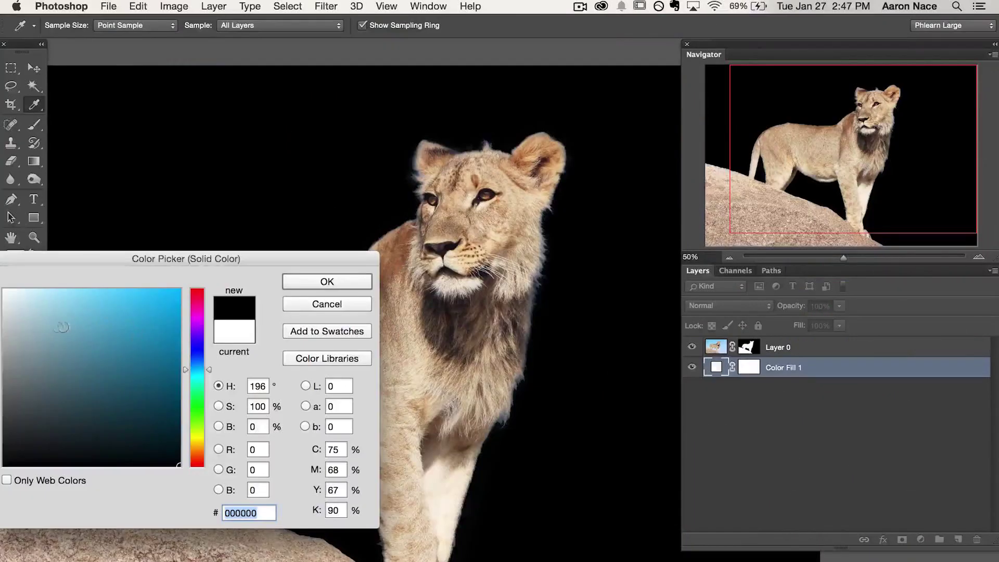
Step: Set the Color Fill 1 colour to white, #ffffff
drag(61, 327, 3, 289)
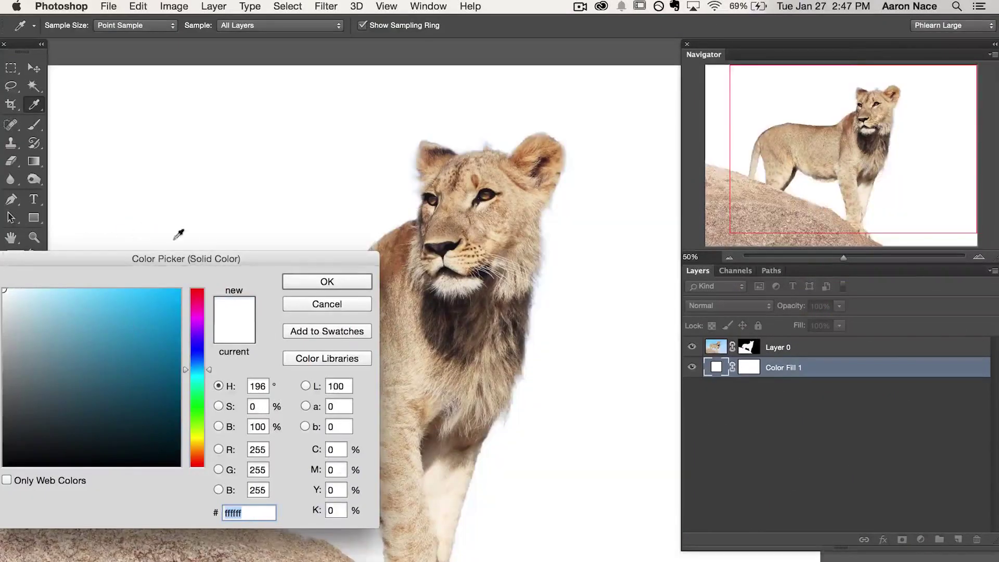